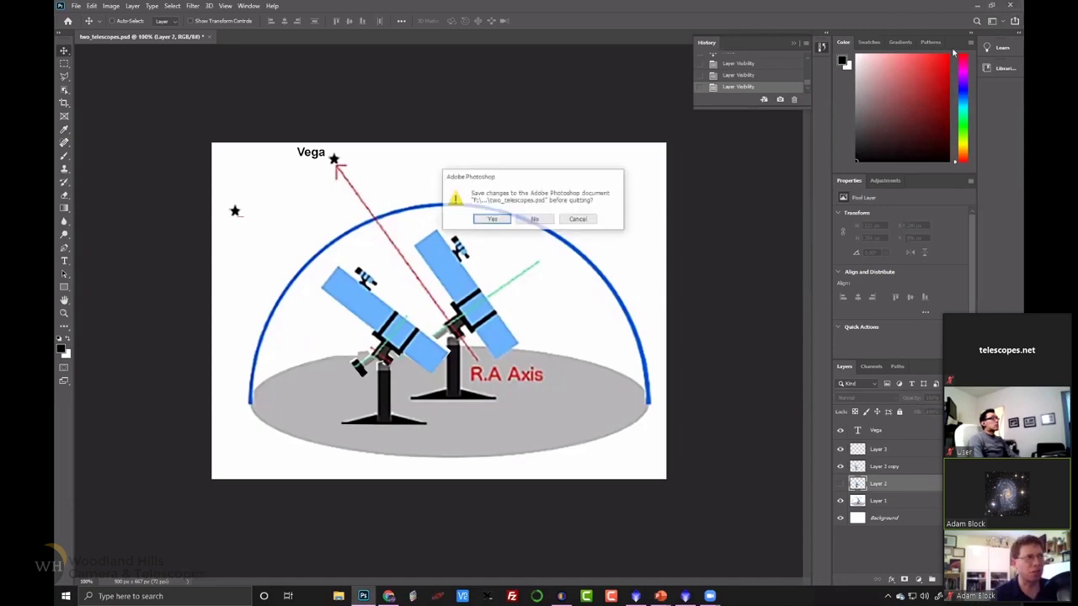
# - Quit Photoshop without saving the changes to two_telescopes.psd and switch to the PixInsight window with the M45 images
pyautogui.click(536, 219)
pyautogui.hotkey('alt', 'Tab')
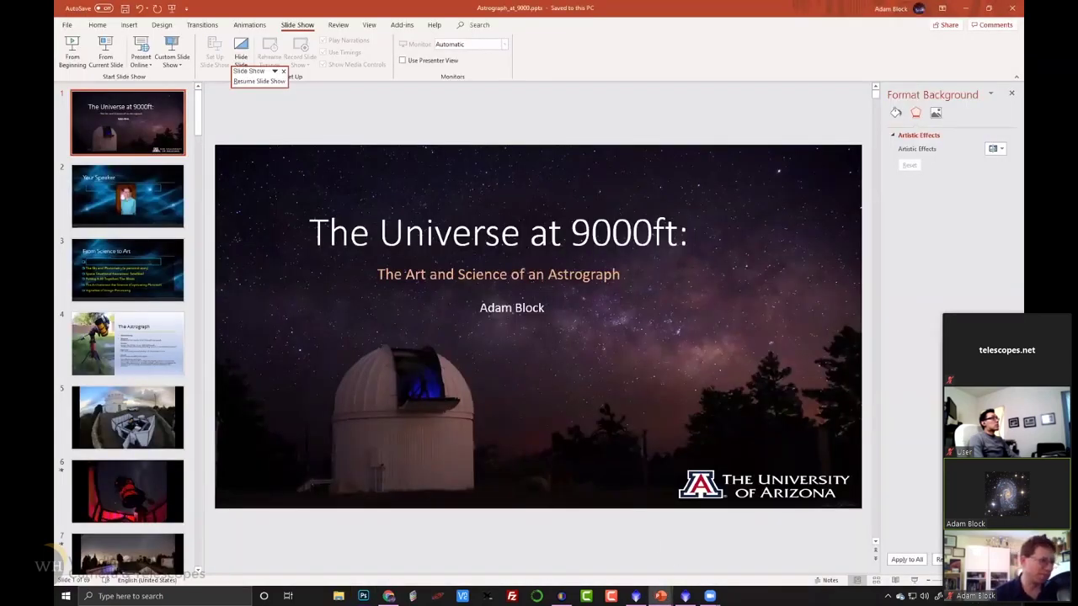
pyautogui.moveTo(686, 597)
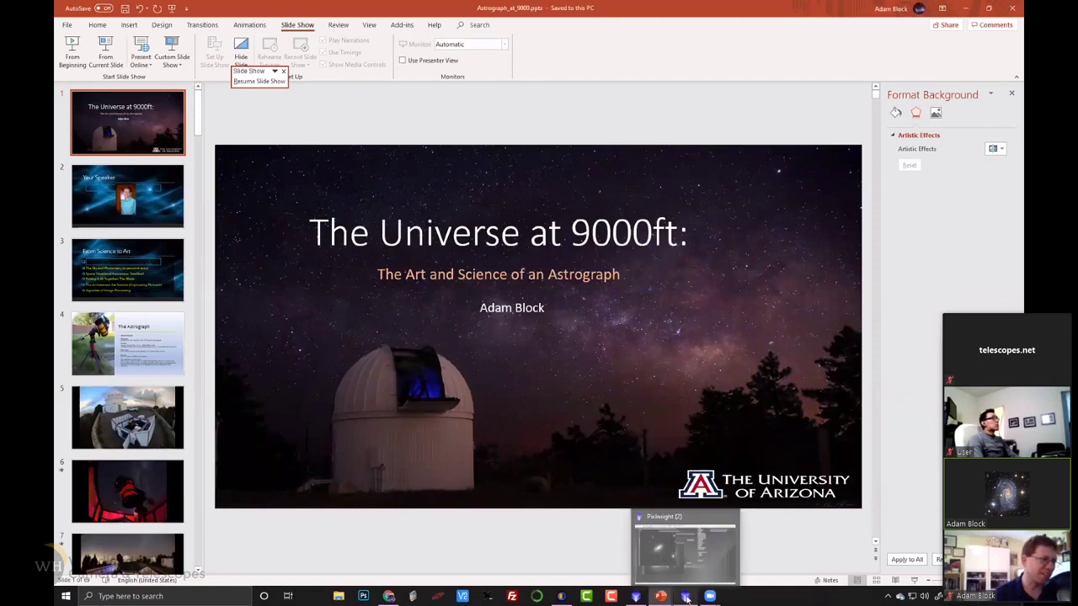
pyautogui.click(636, 597)
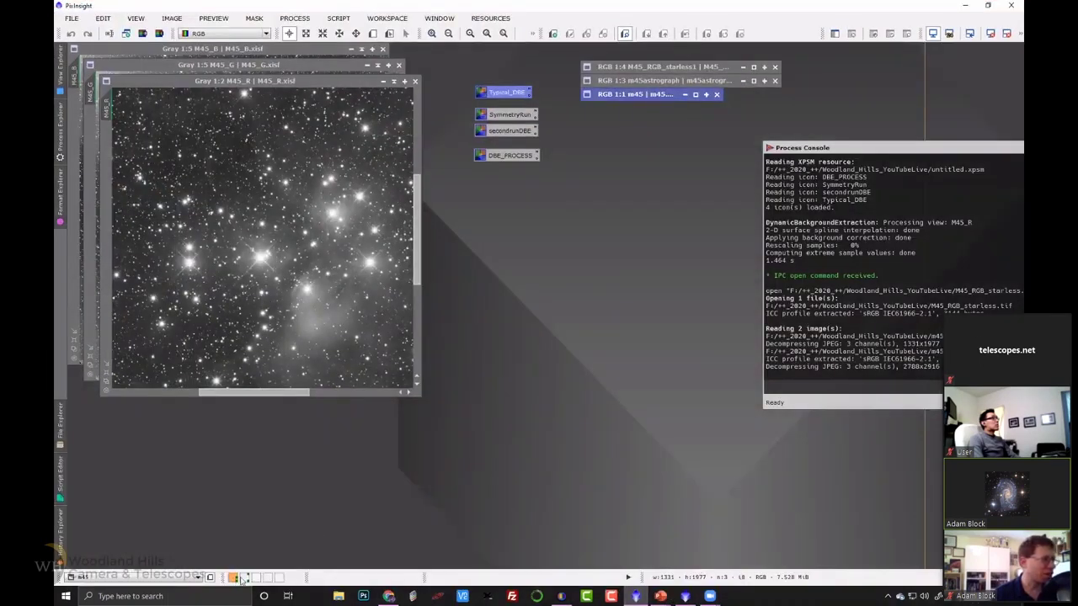
# - Go to the second workspace, move the Blink window off the console, and restore the minimized BlinkScreen image
pyautogui.click(244, 578)
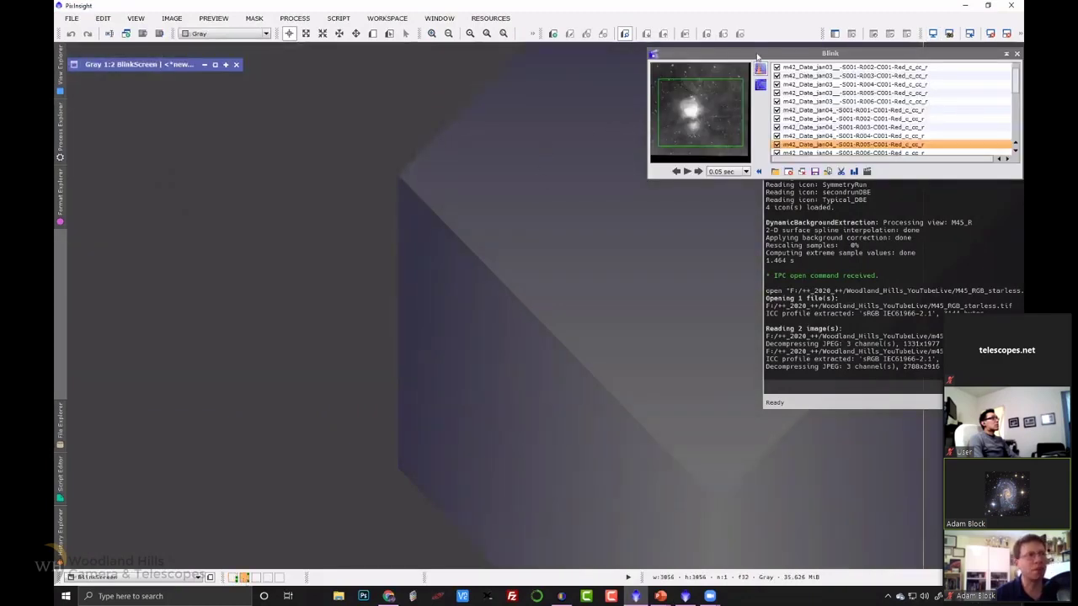
pyautogui.moveTo(759, 56); pyautogui.dragTo(490, 85)
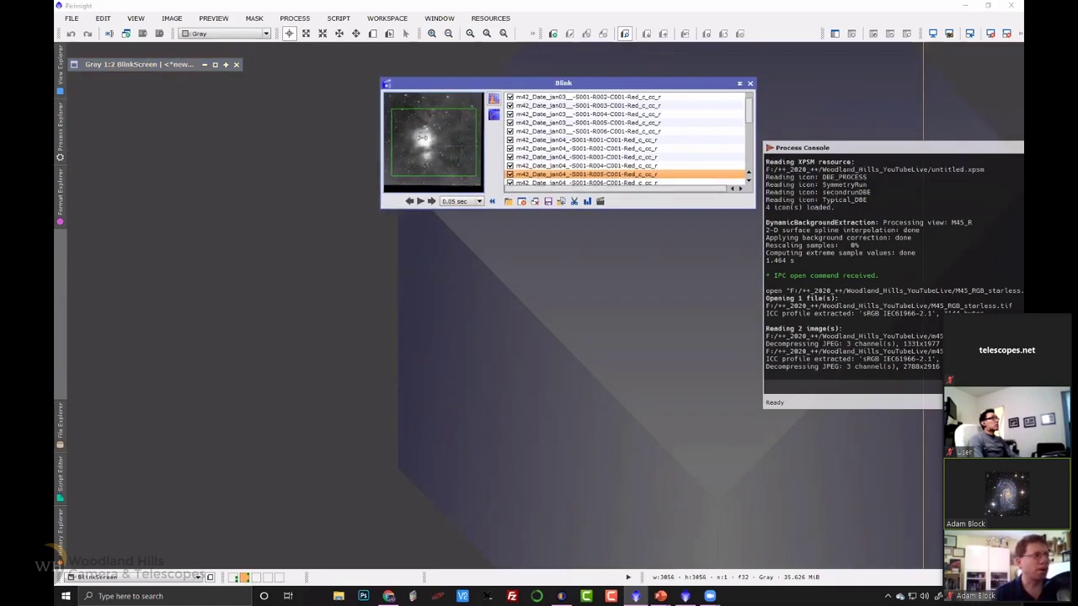
pyautogui.click(215, 65)
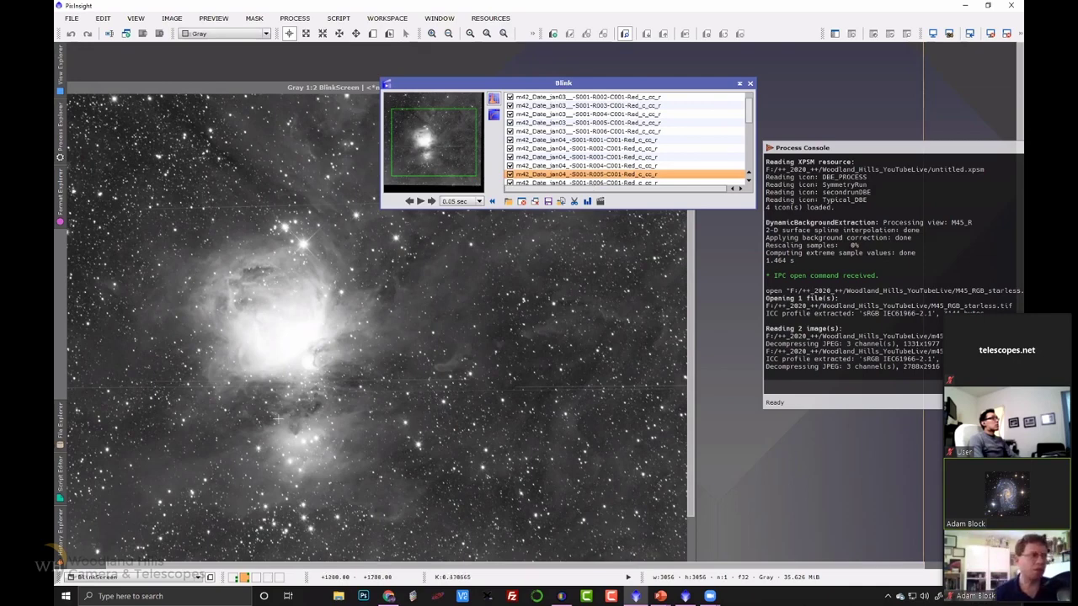
# - Starting from the first jan03 frame, step through the m42 red frames in Blink to examine them for satellite trails
pyautogui.scroll(1, 545, 101)
pyautogui.click(639, 99)
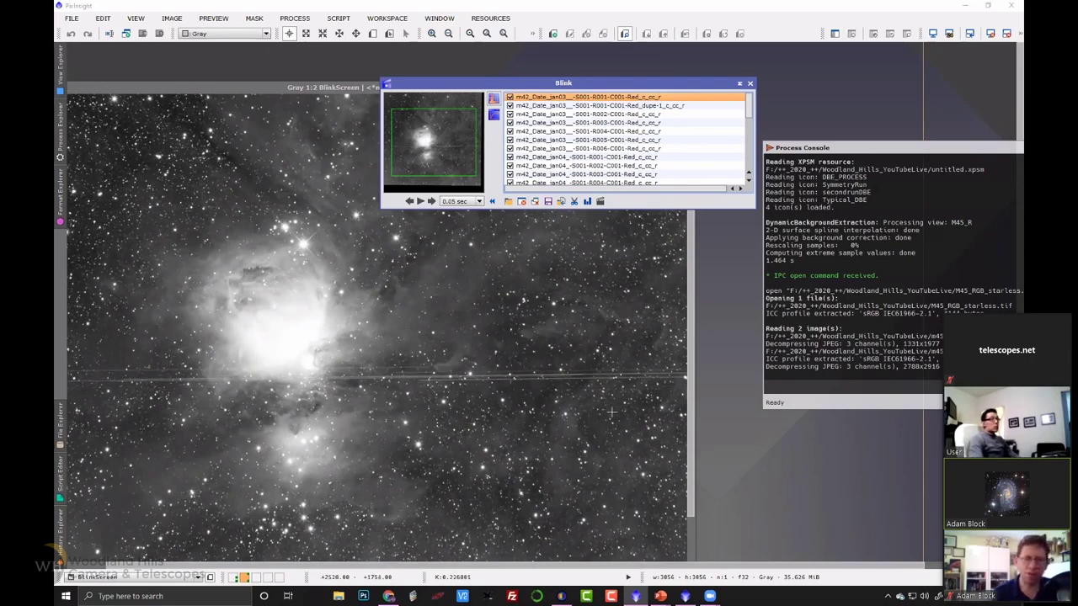
pyautogui.click(431, 202)
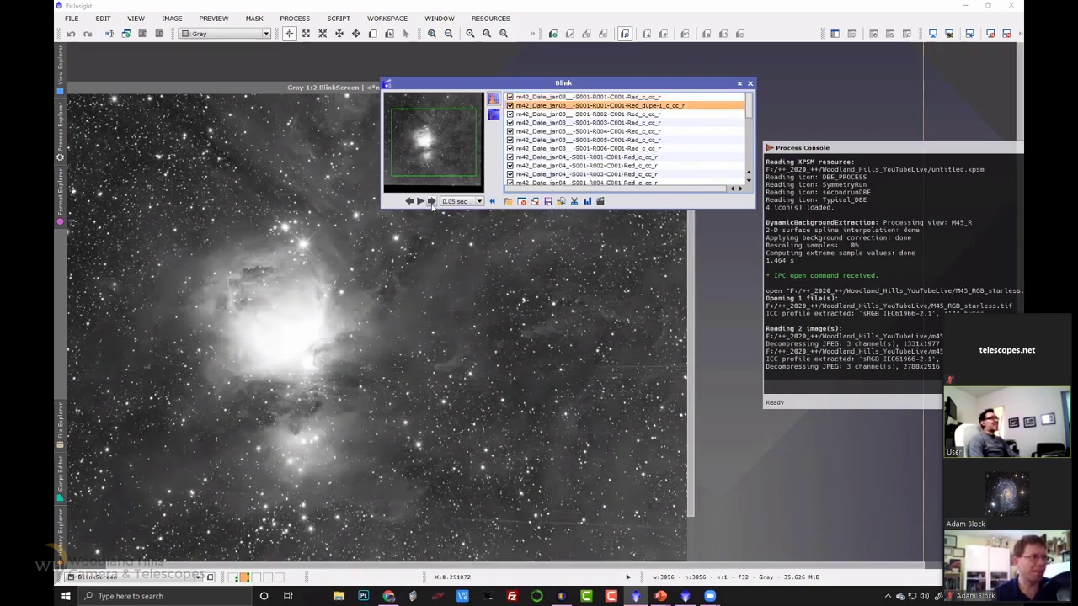
pyautogui.click(430, 201)
pyautogui.click(430, 201)
pyautogui.click(430, 202)
pyautogui.click(431, 201)
pyautogui.click(430, 202)
pyautogui.click(430, 201)
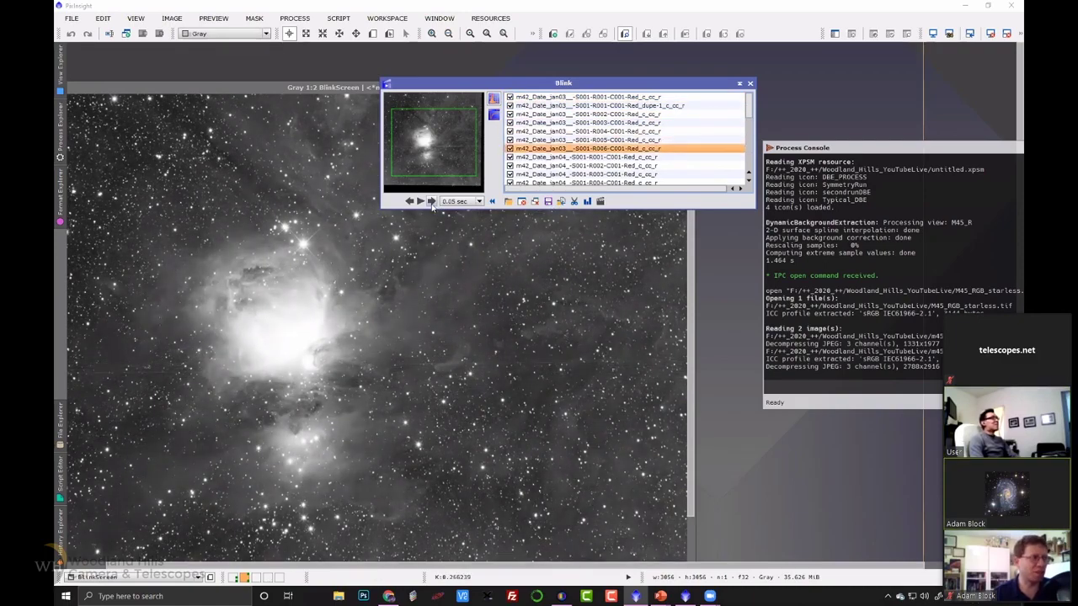
pyautogui.click(430, 201)
pyautogui.click(430, 201)
pyautogui.click(431, 201)
pyautogui.click(431, 202)
pyautogui.click(431, 202)
pyautogui.click(431, 201)
pyautogui.click(430, 201)
pyautogui.click(430, 202)
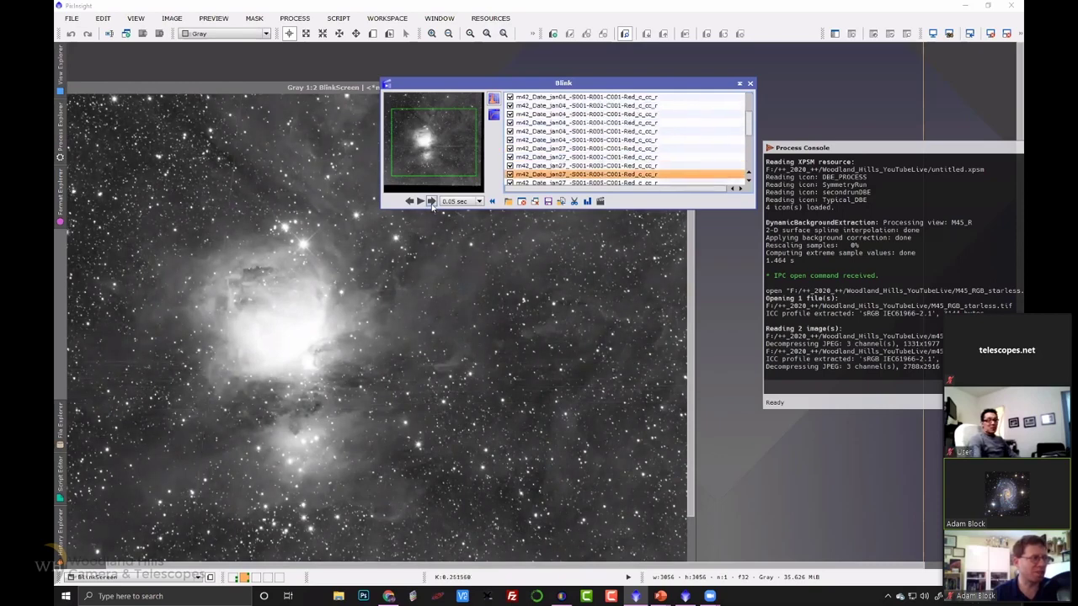
pyautogui.click(430, 202)
pyautogui.click(430, 201)
pyautogui.click(430, 201)
pyautogui.click(430, 201)
pyautogui.click(430, 202)
pyautogui.click(431, 201)
pyautogui.click(430, 201)
pyautogui.click(430, 201)
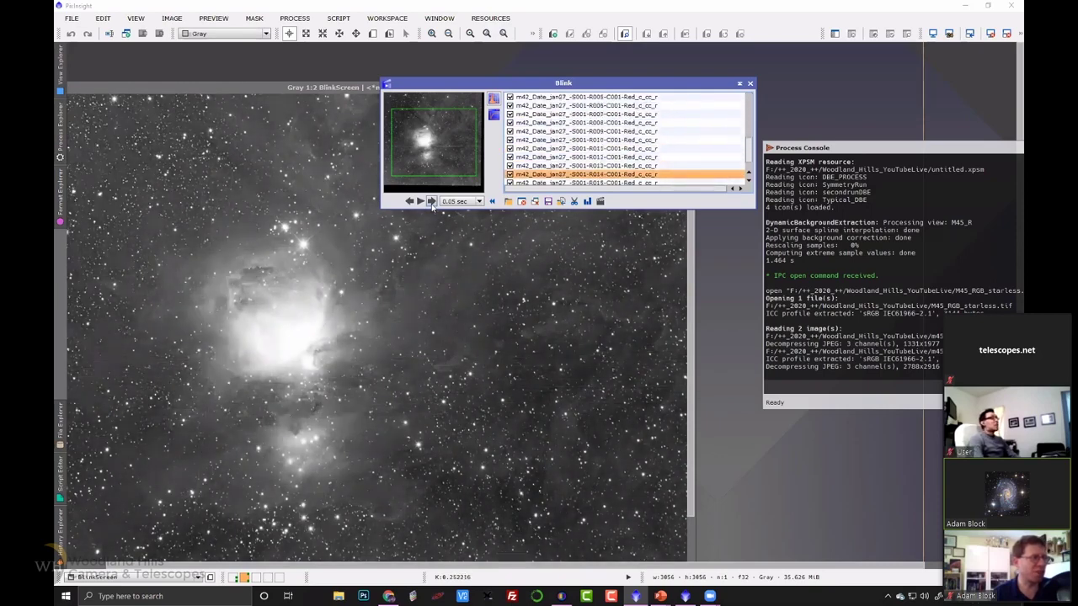
pyautogui.click(430, 202)
pyautogui.click(430, 201)
pyautogui.click(430, 202)
pyautogui.click(431, 202)
pyautogui.click(430, 202)
pyautogui.click(430, 202)
pyautogui.click(430, 201)
pyautogui.click(431, 201)
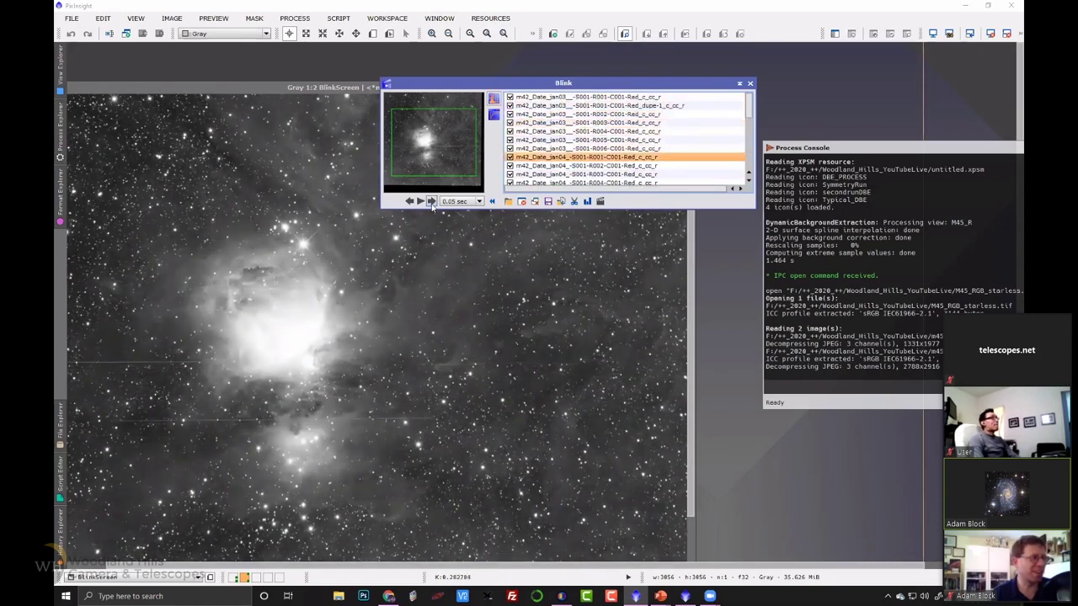
pyautogui.click(431, 201)
pyautogui.click(430, 202)
pyautogui.click(430, 201)
pyautogui.click(430, 201)
pyautogui.click(430, 202)
pyautogui.click(430, 202)
pyautogui.click(431, 201)
pyautogui.click(430, 201)
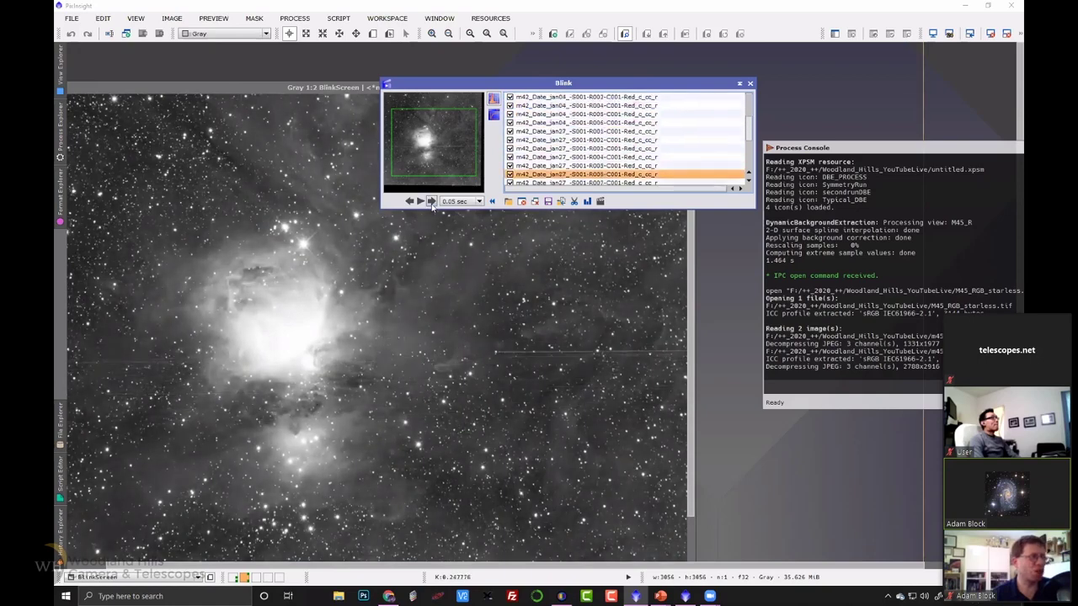
pyautogui.click(430, 201)
pyautogui.click(431, 201)
pyautogui.click(430, 201)
pyautogui.click(430, 201)
pyautogui.click(430, 202)
pyautogui.click(430, 201)
pyautogui.click(431, 201)
pyautogui.click(430, 202)
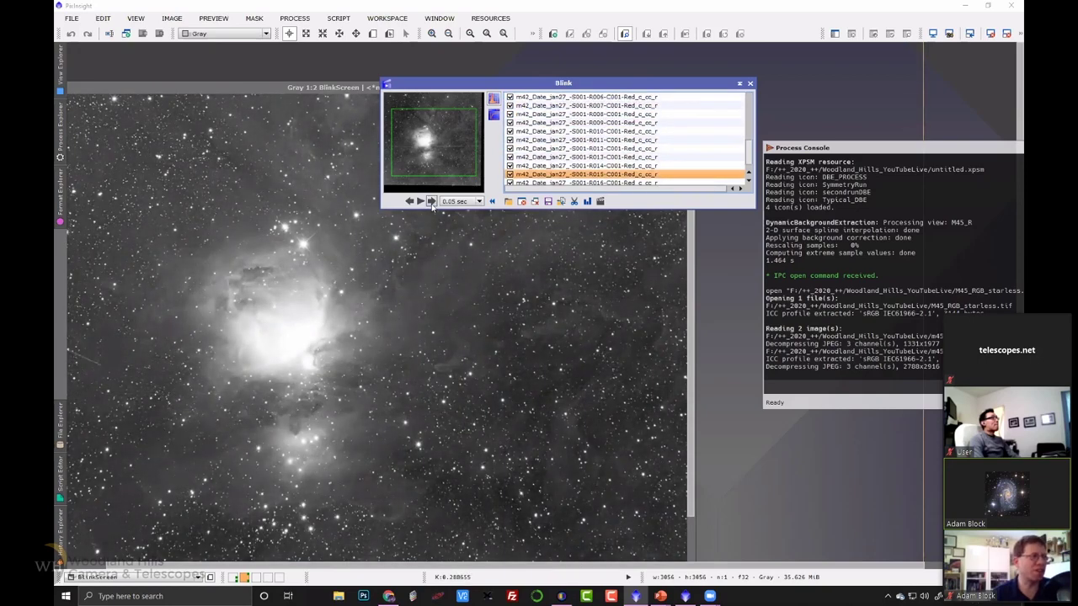
pyautogui.click(430, 201)
pyautogui.click(430, 202)
pyautogui.click(430, 201)
pyautogui.click(410, 202)
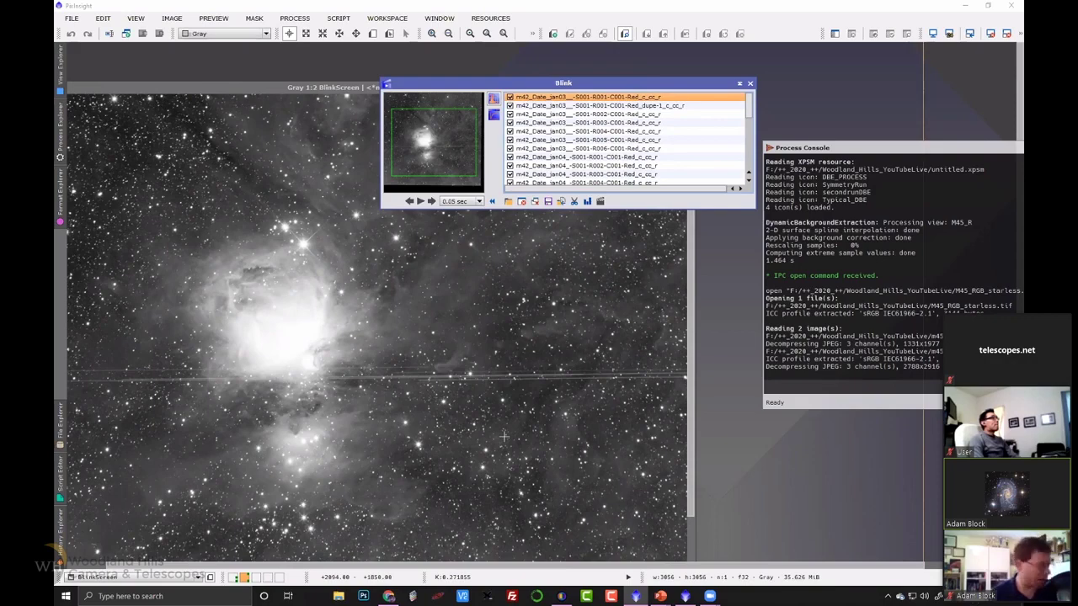
# - Switch to the running PowerPoint slide show to view the Orion Nebula picture crossed by satellite trails
pyautogui.hotkey('alt', 'Tab')
pyautogui.hotkey('alt', 'Tab')
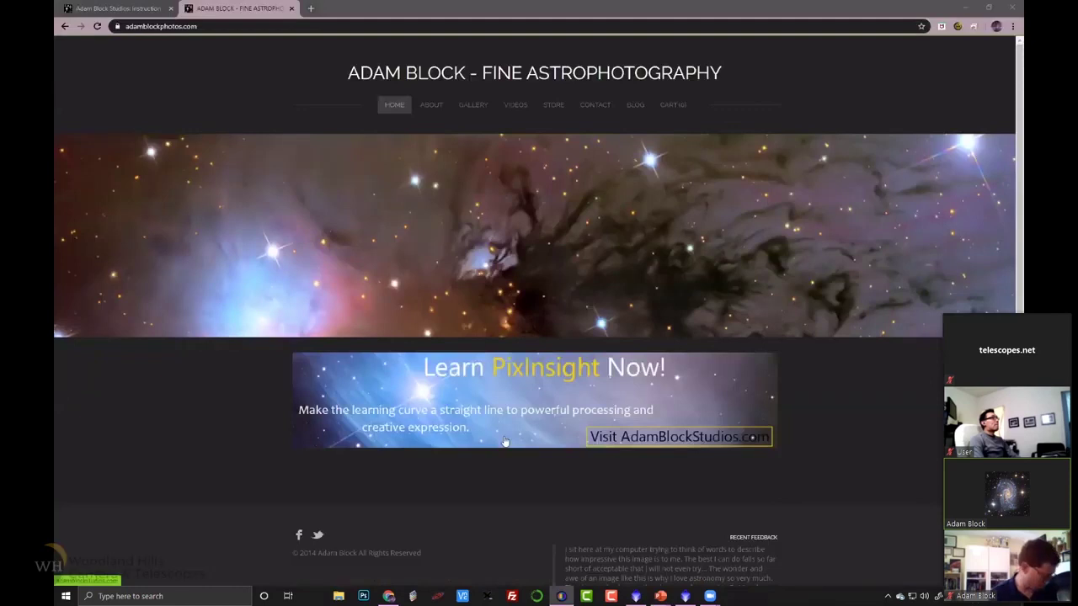
pyautogui.hotkey('alt', 'Tab')
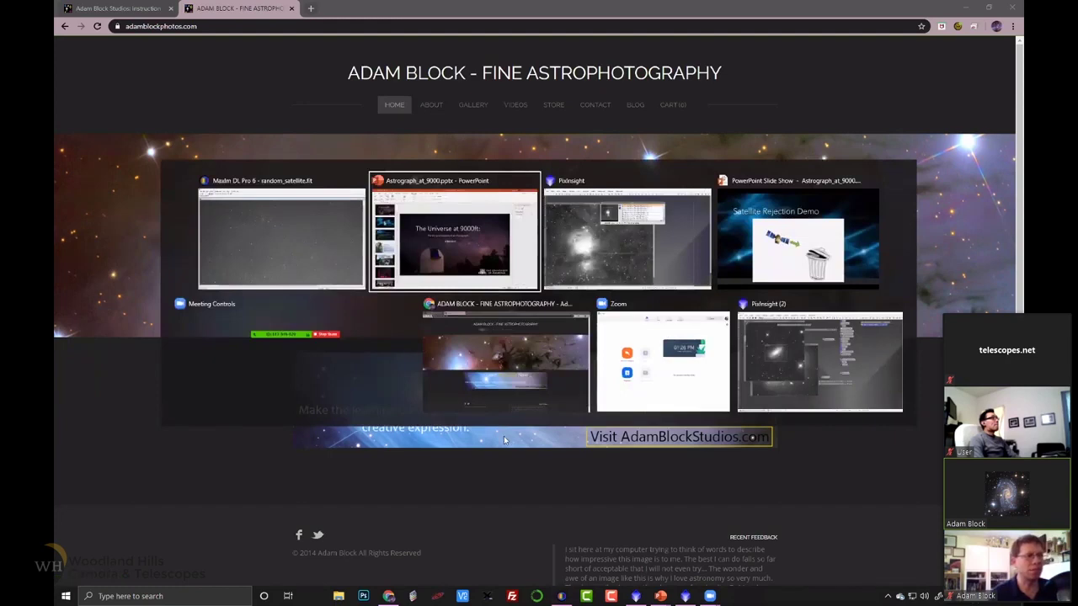
pyautogui.press('Tab')
pyautogui.press('Tab')
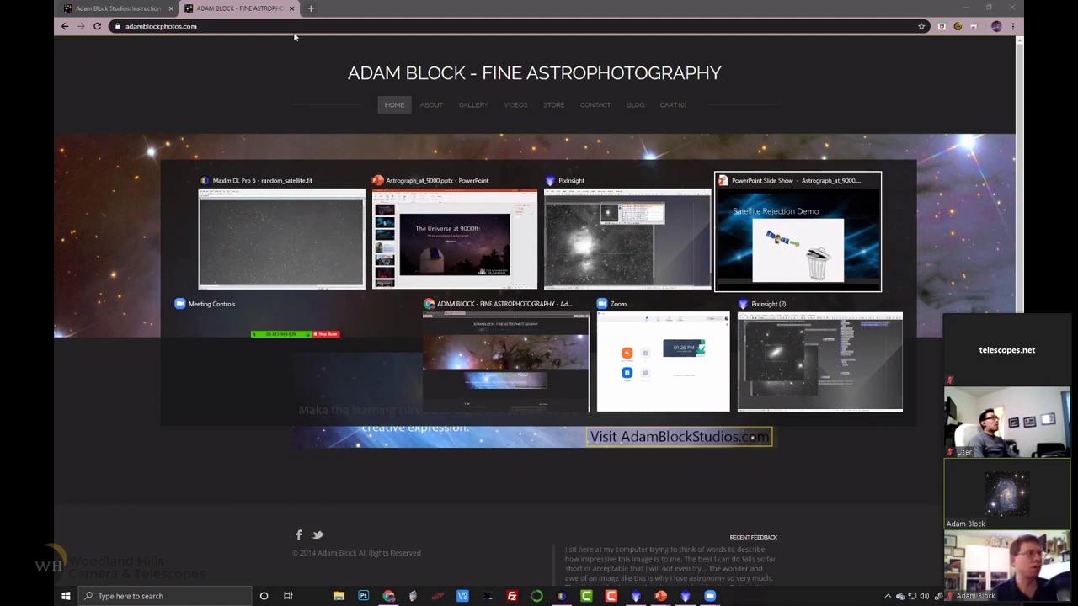
pyautogui.hotkey('alt', 'Tab')
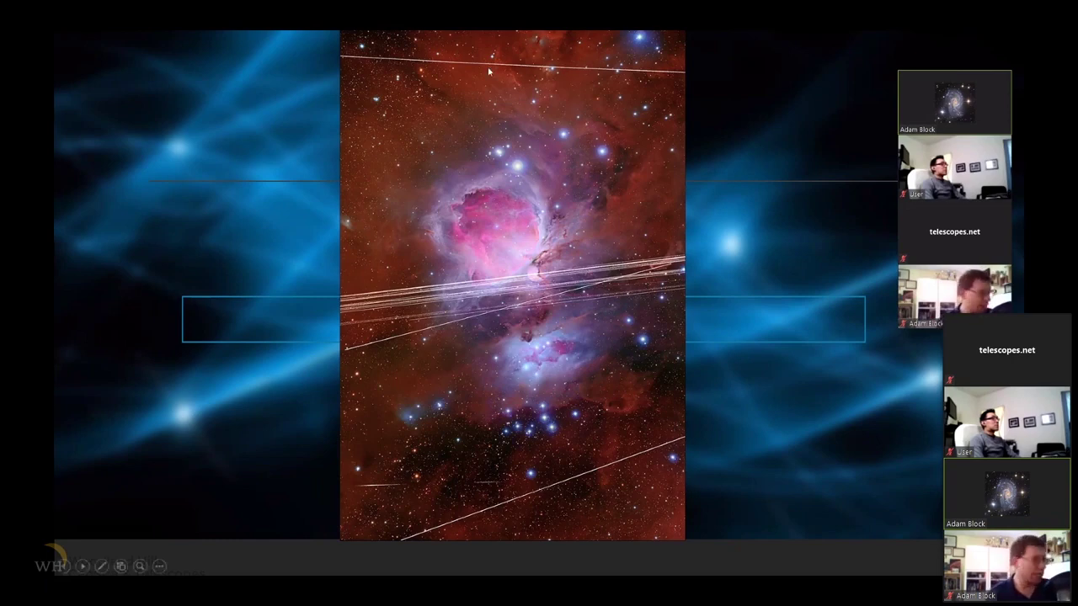
# - Switch back to the PixInsight window with the m42 frames and move the Blink window clear of the image
pyautogui.hotkey('alt', 'Tab')
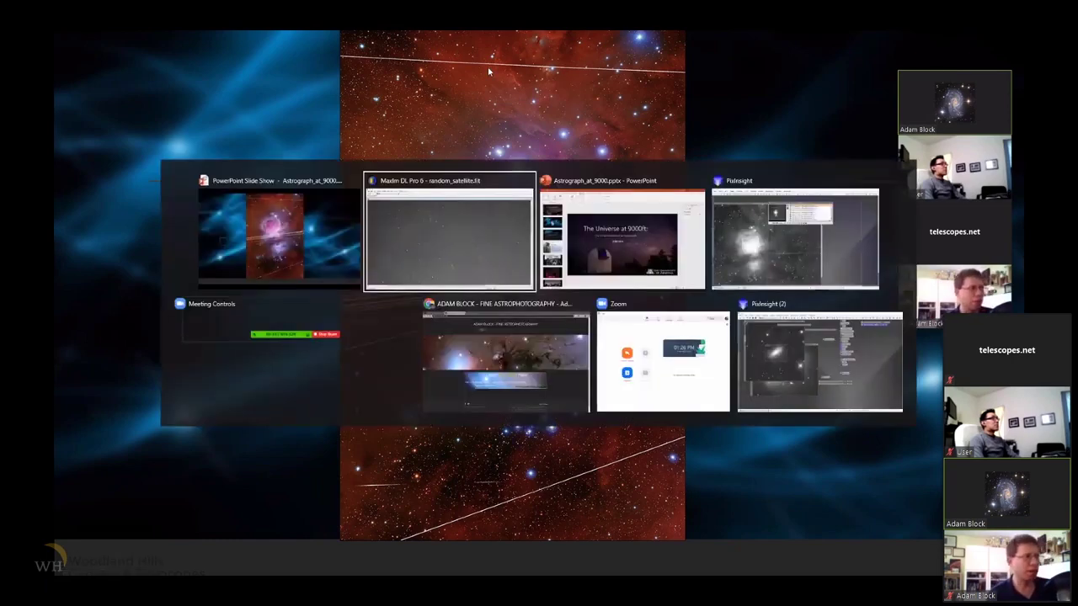
pyautogui.hotkey('alt', 'Tab')
pyautogui.hotkey('alt', 'Tab')
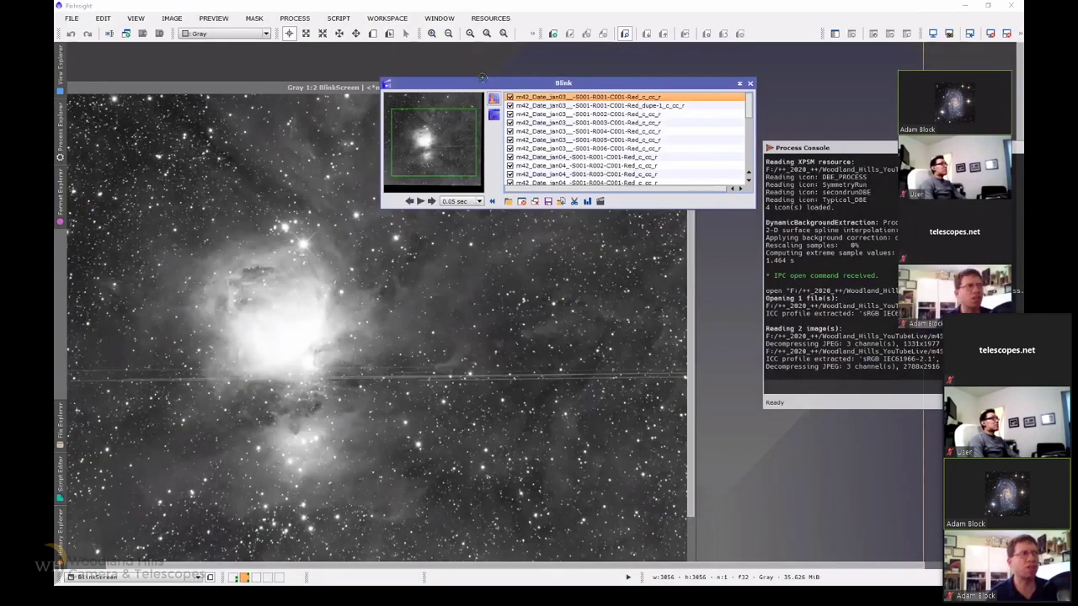
pyautogui.moveTo(608, 84); pyautogui.dragTo(676, 70)
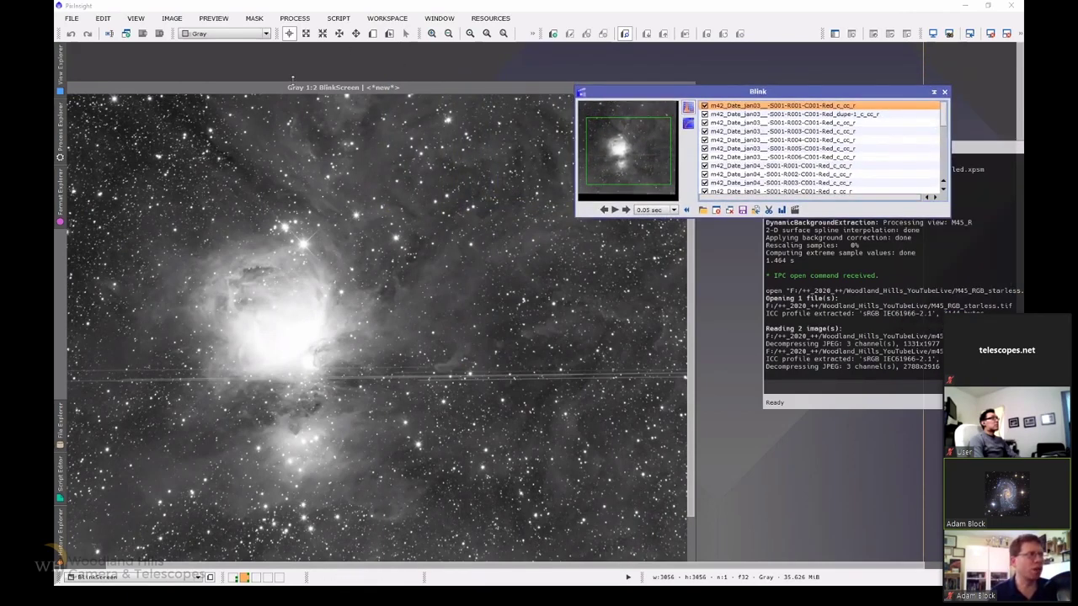
# - Open the ImageIntegration process and place its window beside the Blink window
pyautogui.click(297, 20)
pyautogui.moveTo(305, 33)
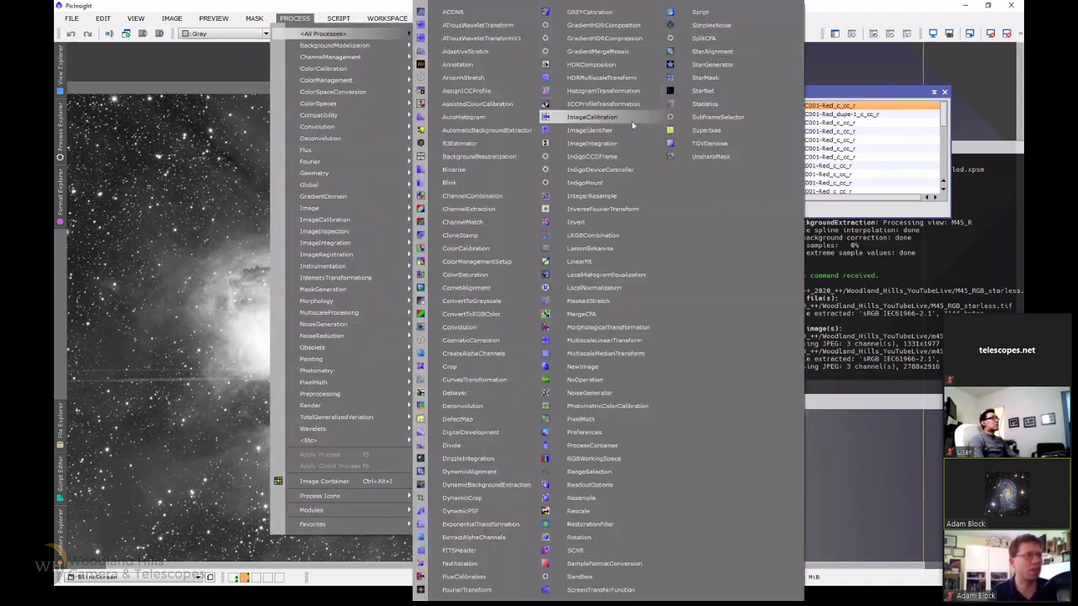
pyautogui.click(642, 146)
pyautogui.moveTo(783, 74); pyautogui.dragTo(552, 78)
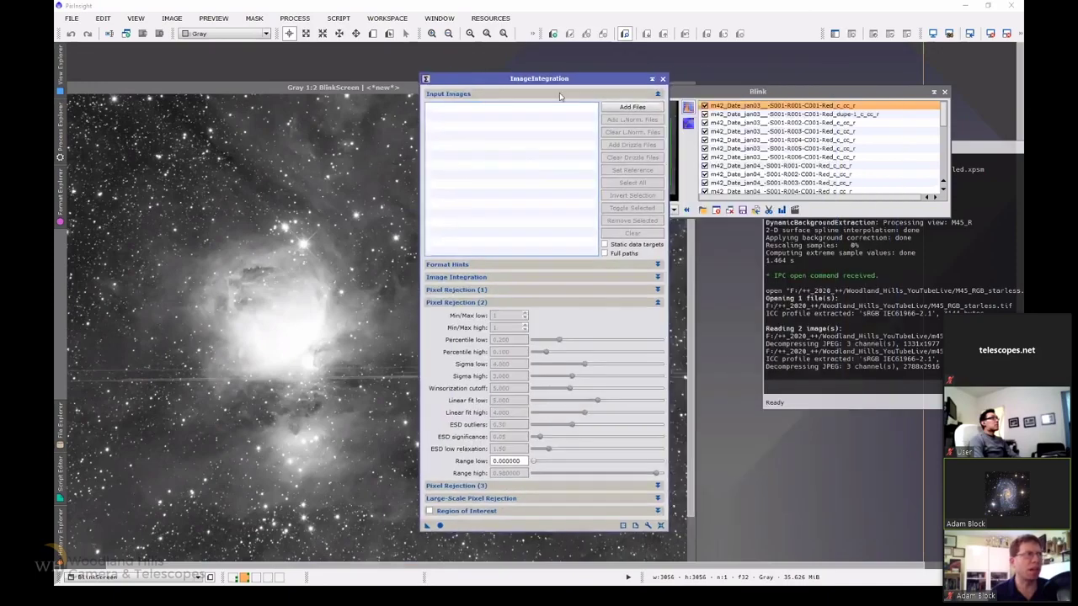
# - Start adding input files to ImageIntegration and filter the registered folder with *m42*red*
pyautogui.click(623, 108)
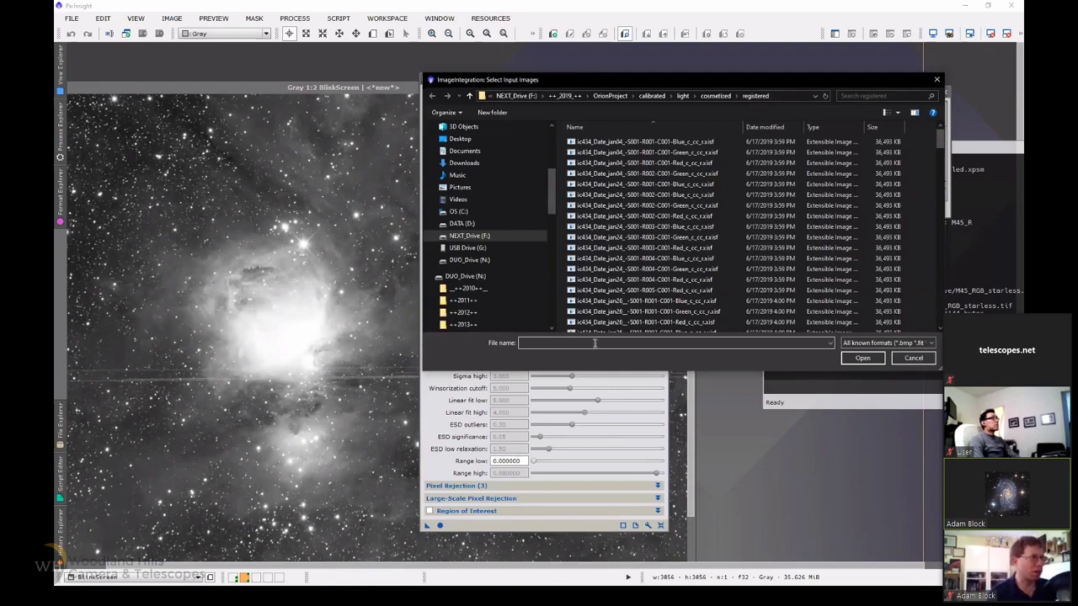
pyautogui.write('*red')
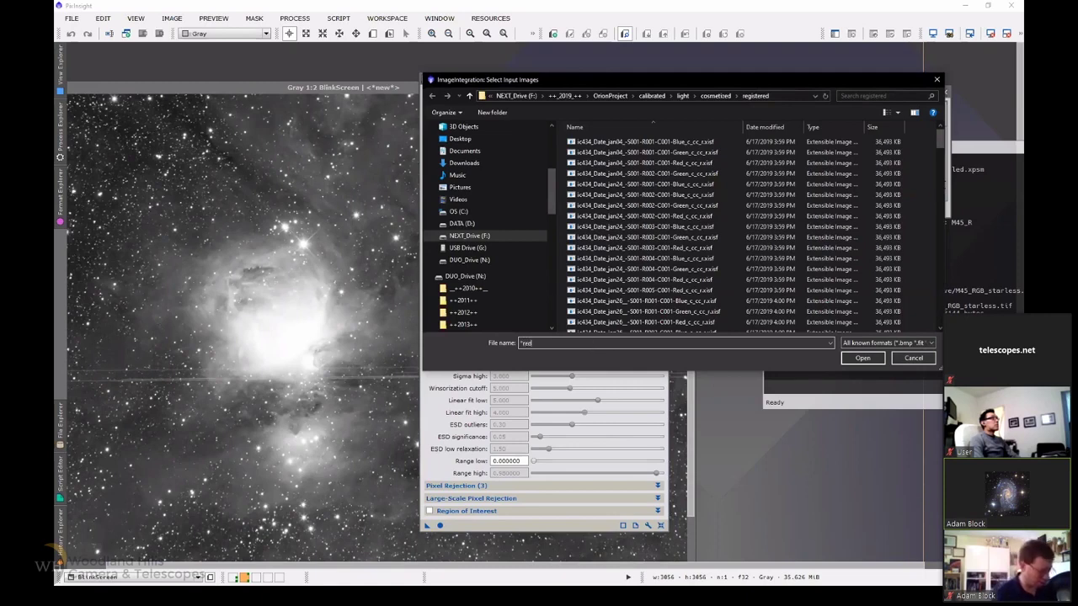
pyautogui.write('*')
pyautogui.press('Return')
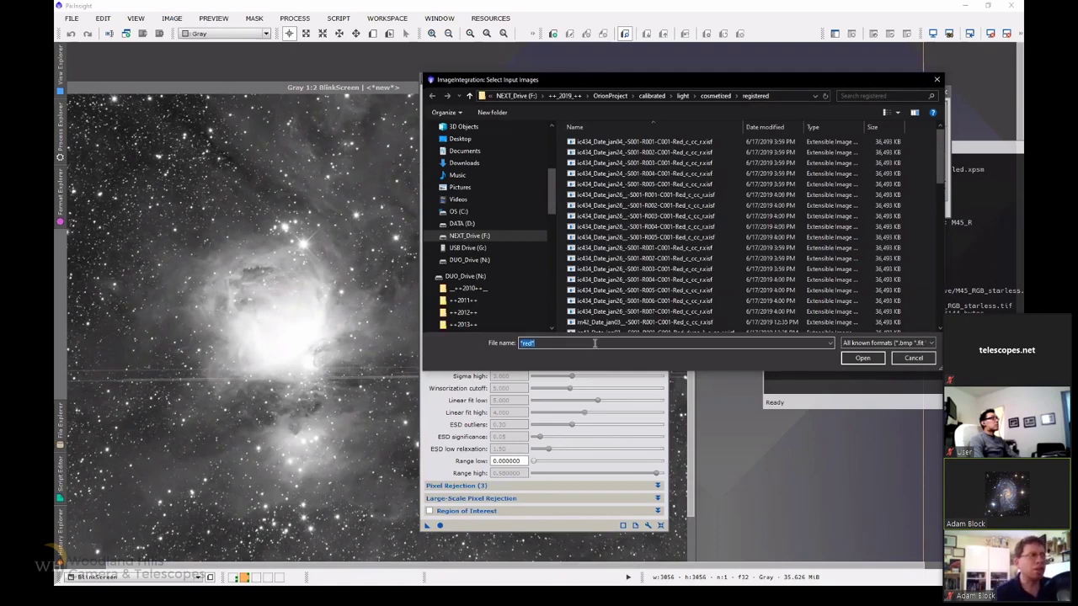
pyautogui.scroll(-1, 708, 286)
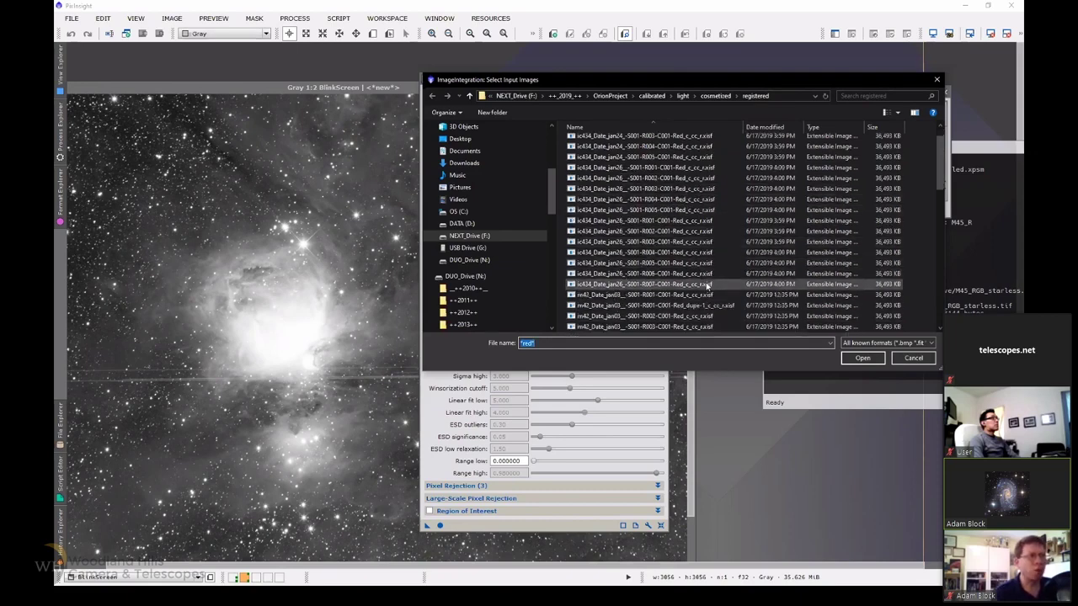
pyautogui.scroll(-2, 707, 286)
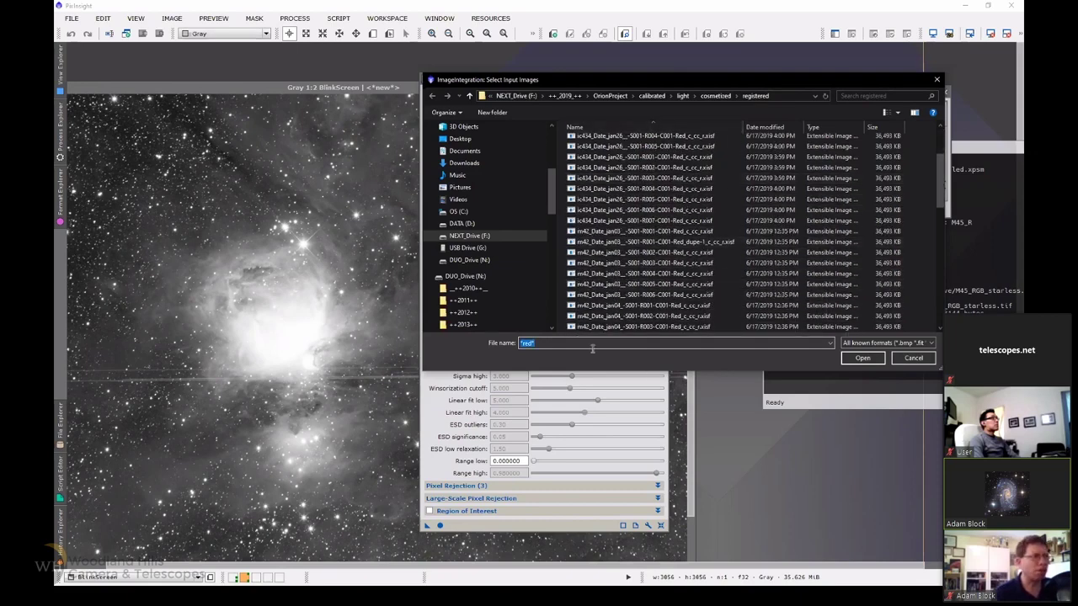
pyautogui.write('*m')
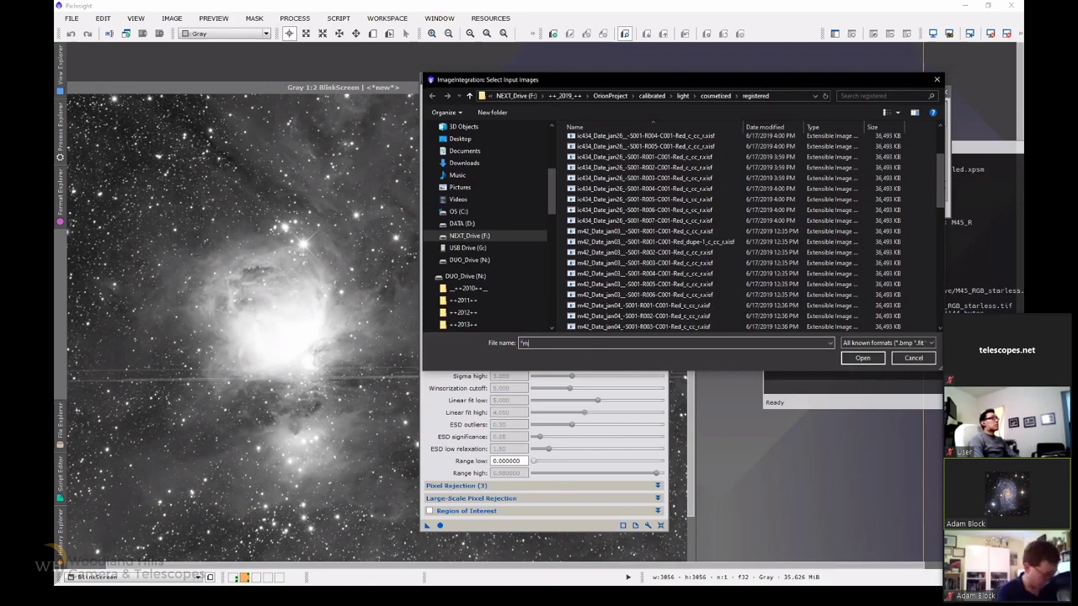
pyautogui.write('42*red*')
pyautogui.press('Return')
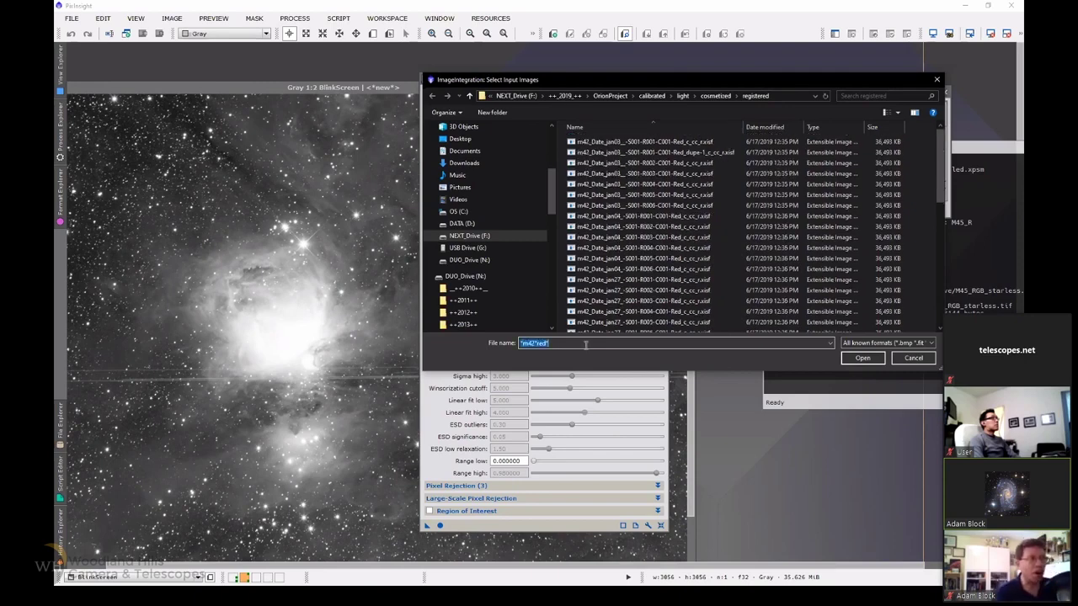
# - Add the m42 red frames from jan03 R001 through jan27 R016 as input images, leaving out the m42short files
pyautogui.click(667, 142)
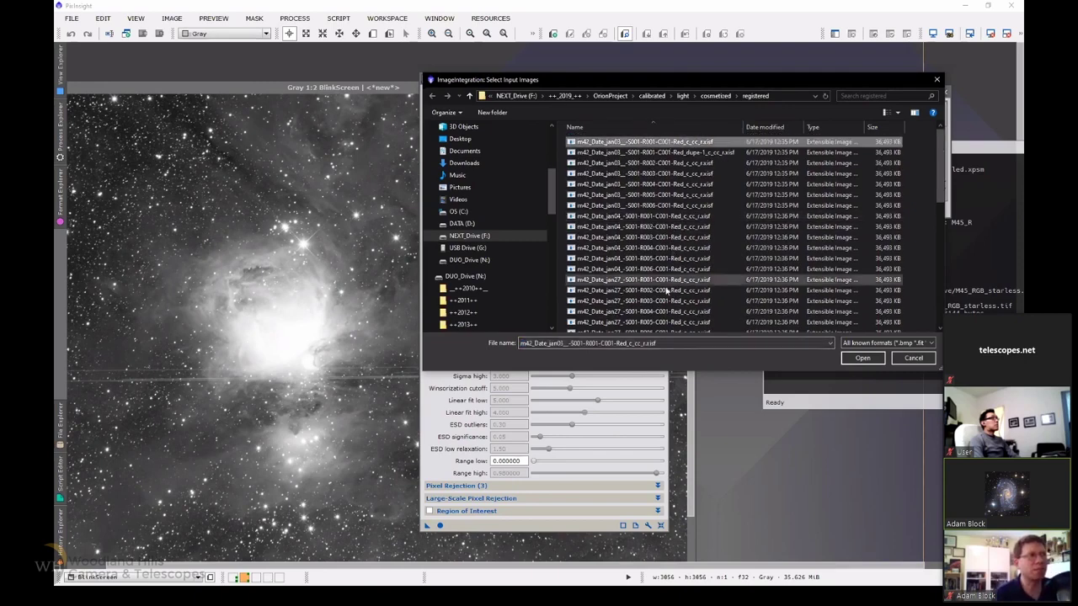
pyautogui.scroll(-3, 716, 282)
pyautogui.scroll(-3, 725, 286)
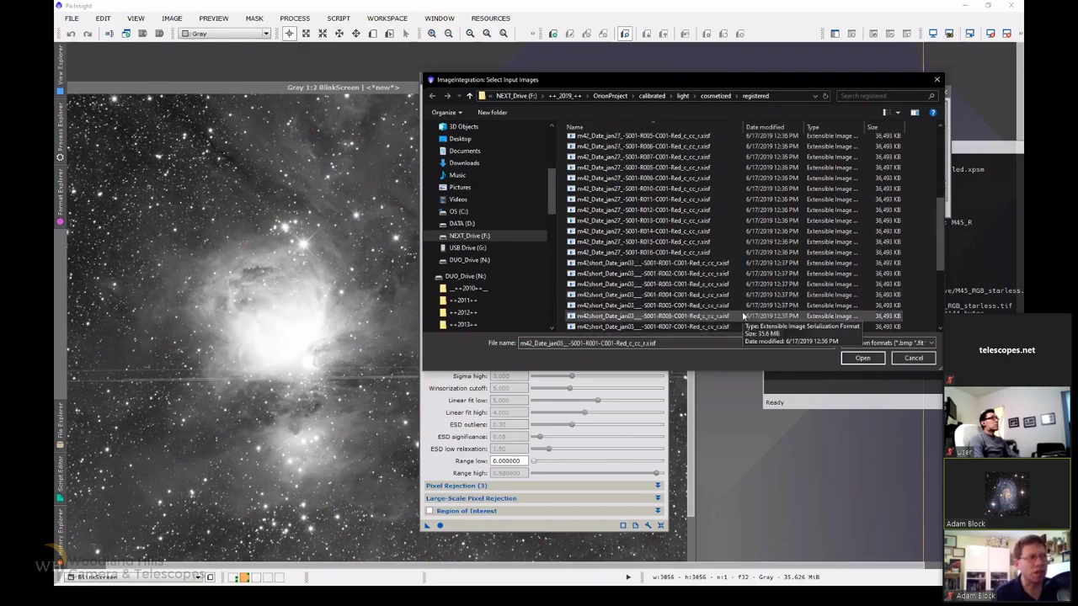
pyautogui.keyDown('shift'); pyautogui.click(705, 254); pyautogui.keyUp('shift')
pyautogui.click(862, 358)
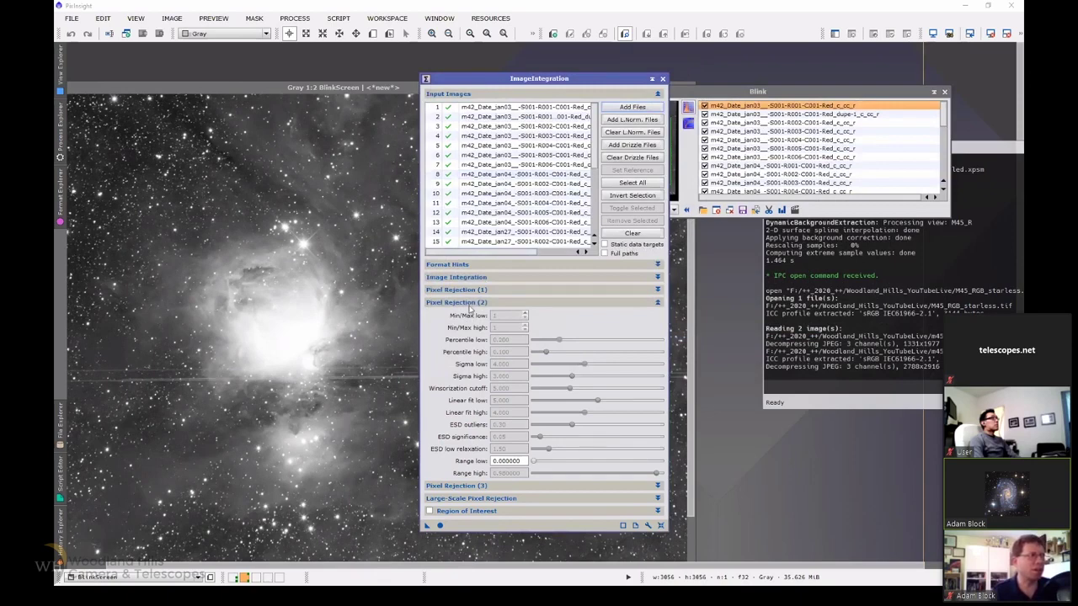
# - Set the ImageIntegration pixel rejection algorithm to Winsorized Sigma Clipping
pyautogui.click(470, 303)
pyautogui.click(467, 278)
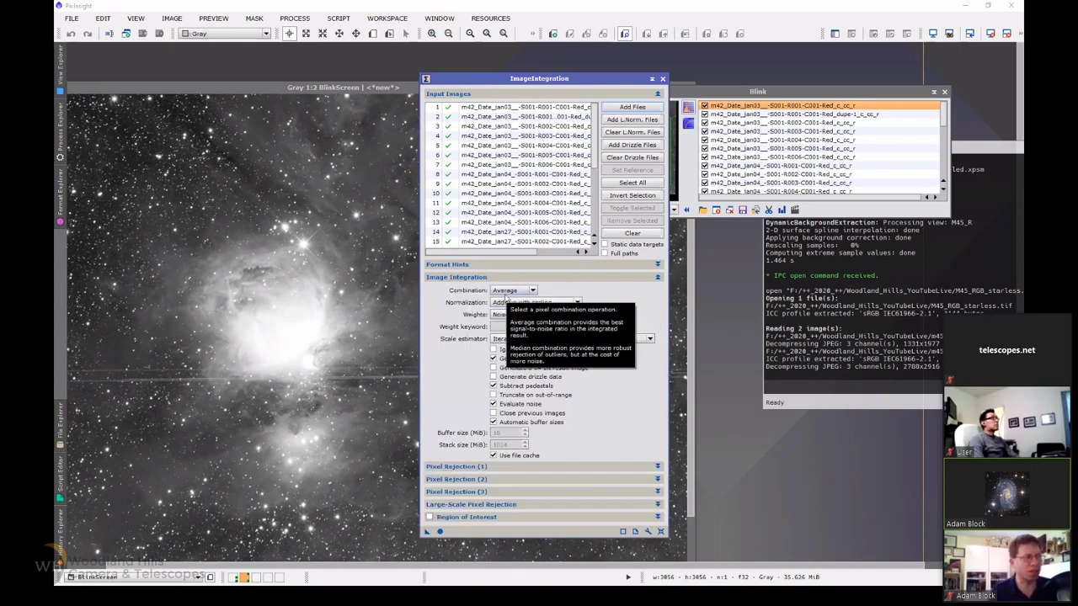
pyautogui.click(455, 278)
pyautogui.click(473, 290)
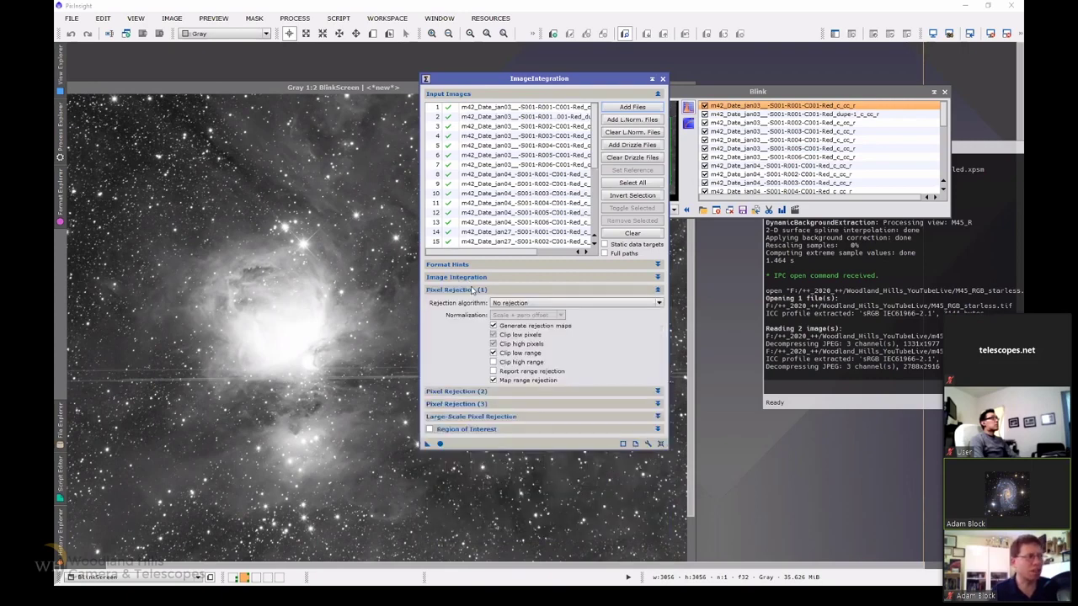
pyautogui.click(510, 303)
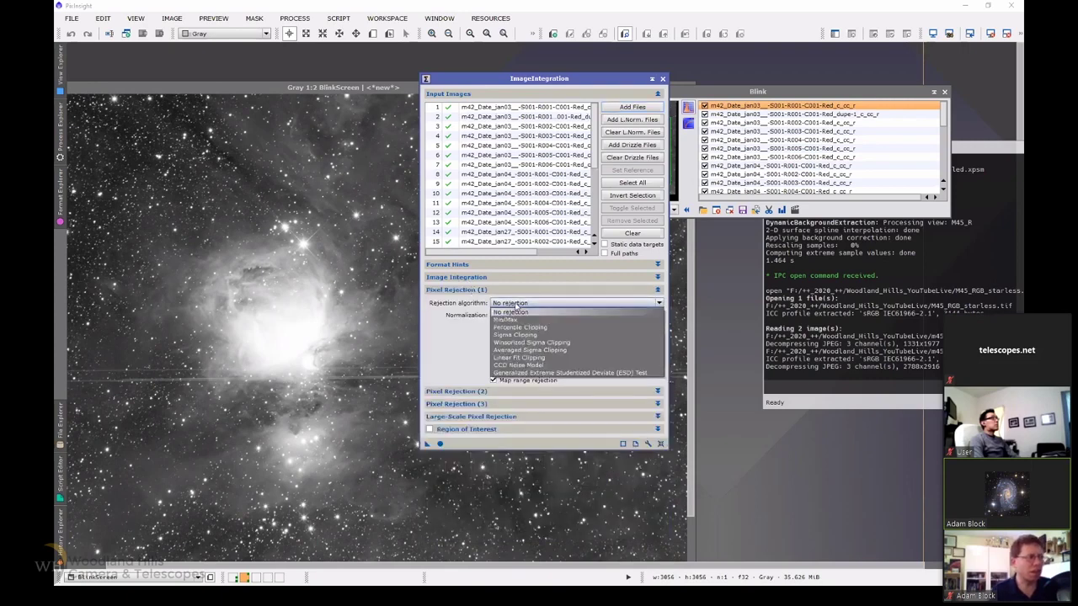
pyautogui.click(531, 342)
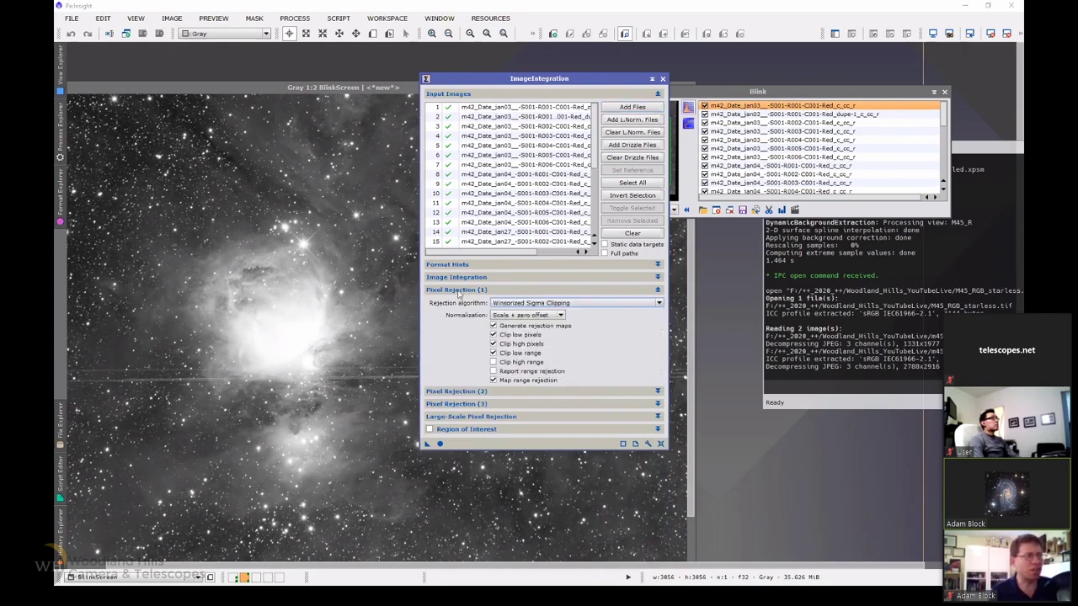
# - Set the rejection thresholds to sigma high 2.2 and sigma low 3.5, and run the integration
pyautogui.click(460, 289)
pyautogui.click(462, 302)
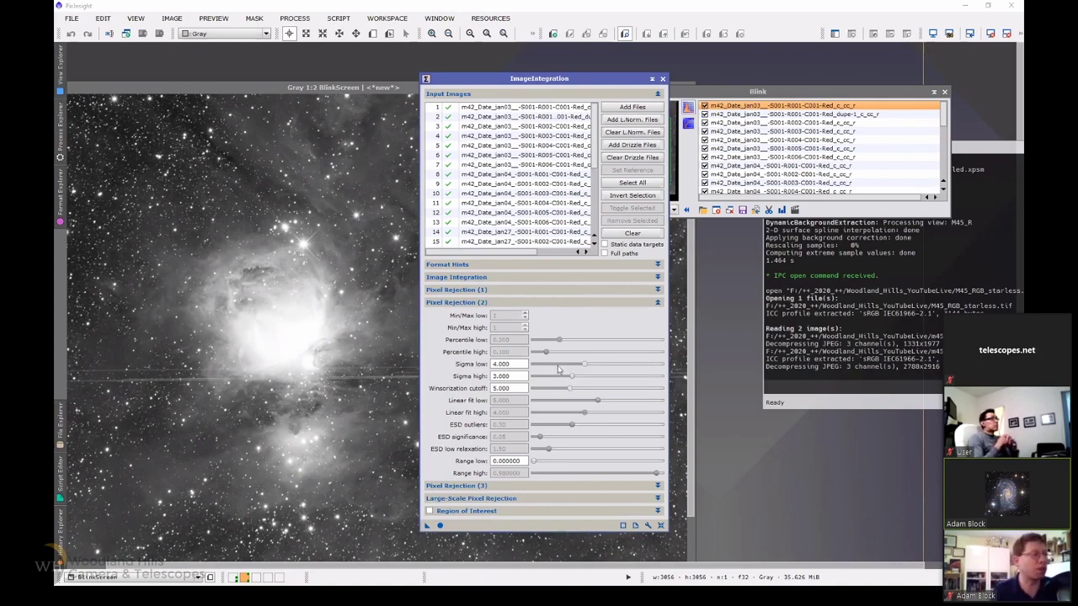
pyautogui.doubleClick(502, 376)
pyautogui.write('2.2')
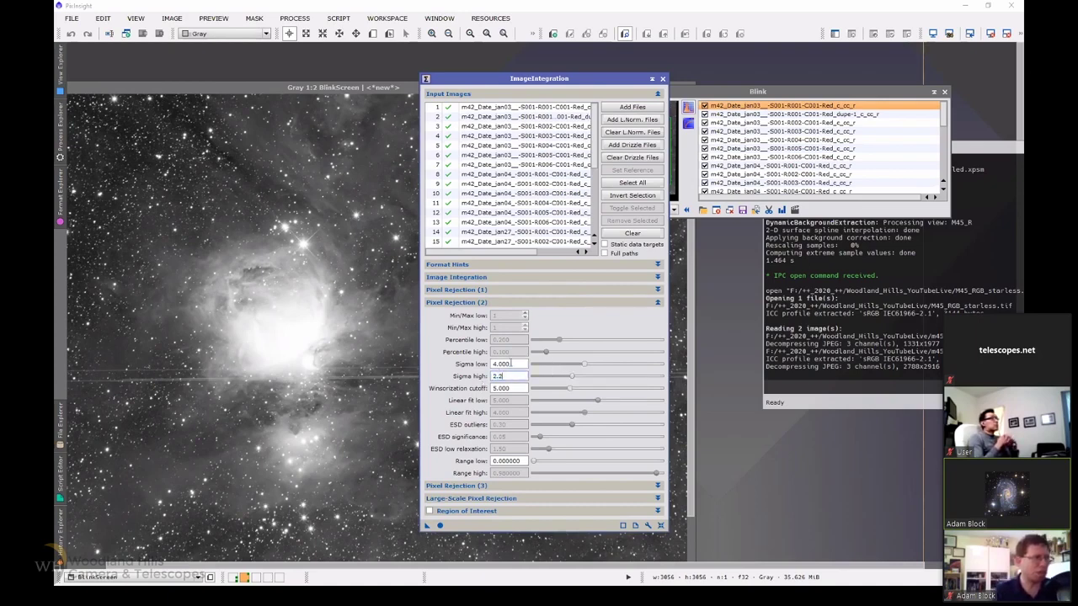
pyautogui.doubleClick(495, 364)
pyautogui.write('1')
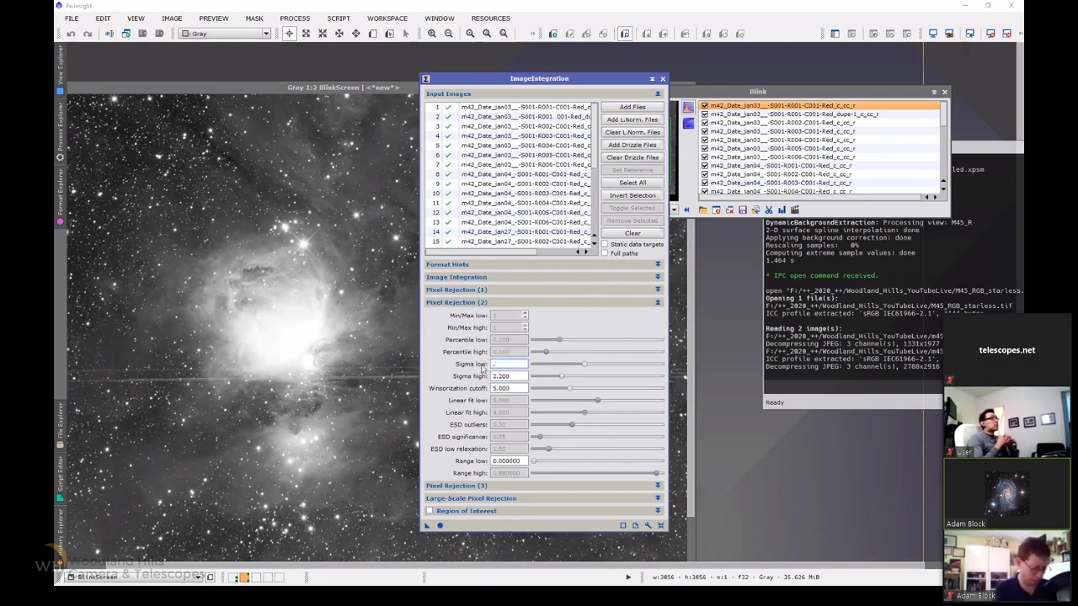
pyautogui.write('.5')
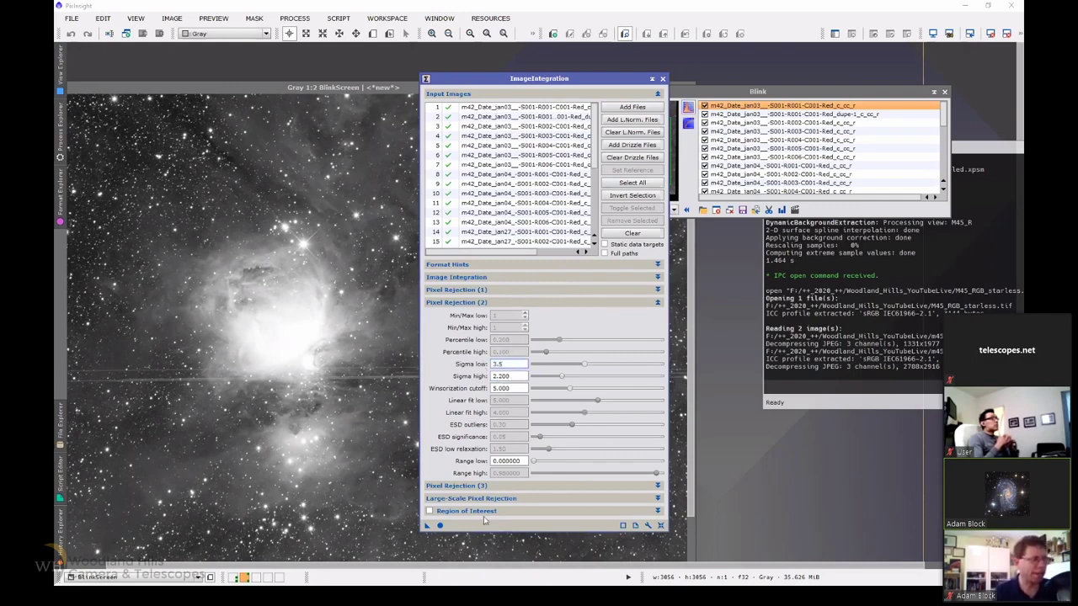
pyautogui.click(439, 524)
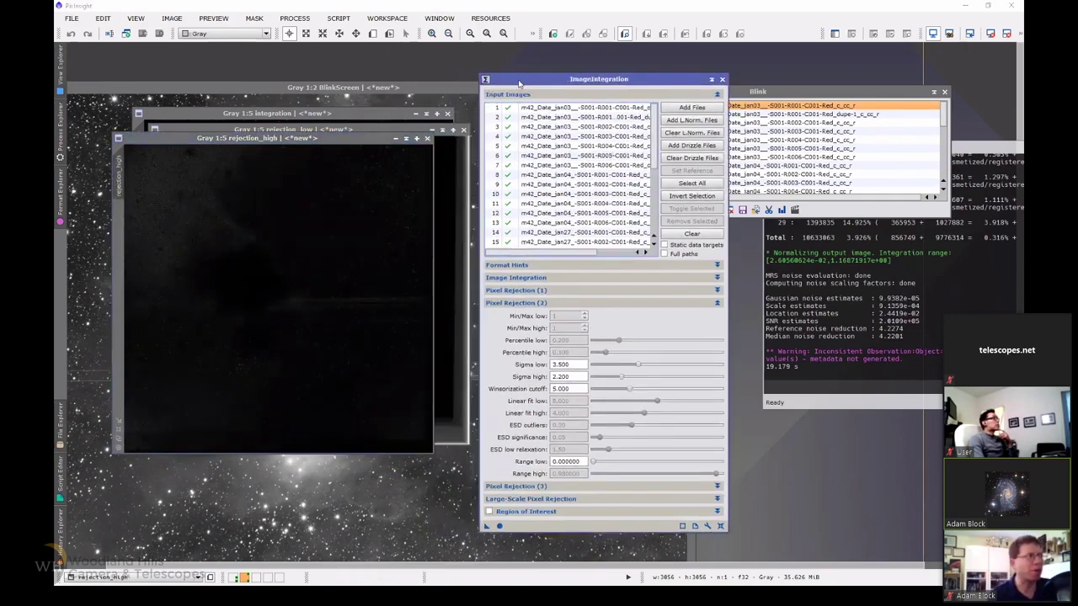
# - Inspect the auto-stretched rejection_high map for satellite trails at 1:1, and close both rejection maps
pyautogui.click(318, 301)
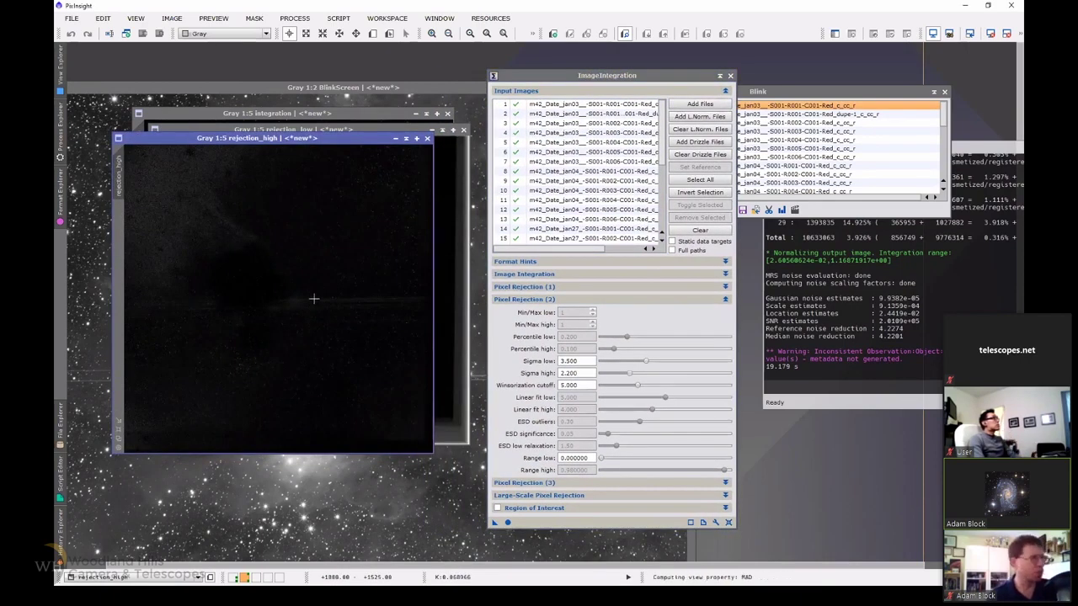
pyautogui.hotkey('ctrl', 'a')
pyautogui.scroll(4, 315, 303)
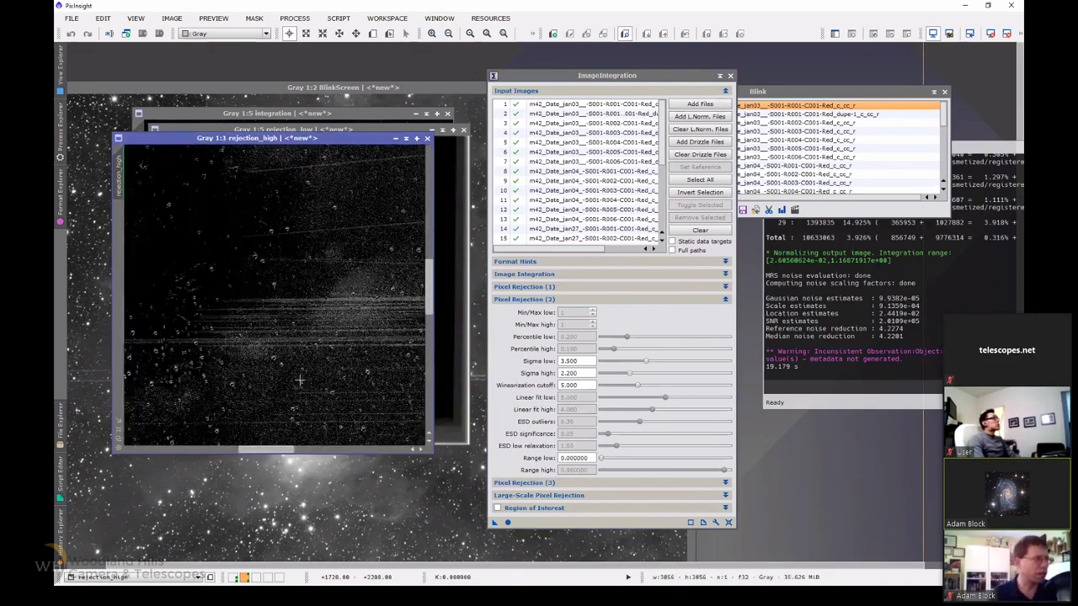
pyautogui.moveTo(272, 451); pyautogui.dragTo(329, 452)
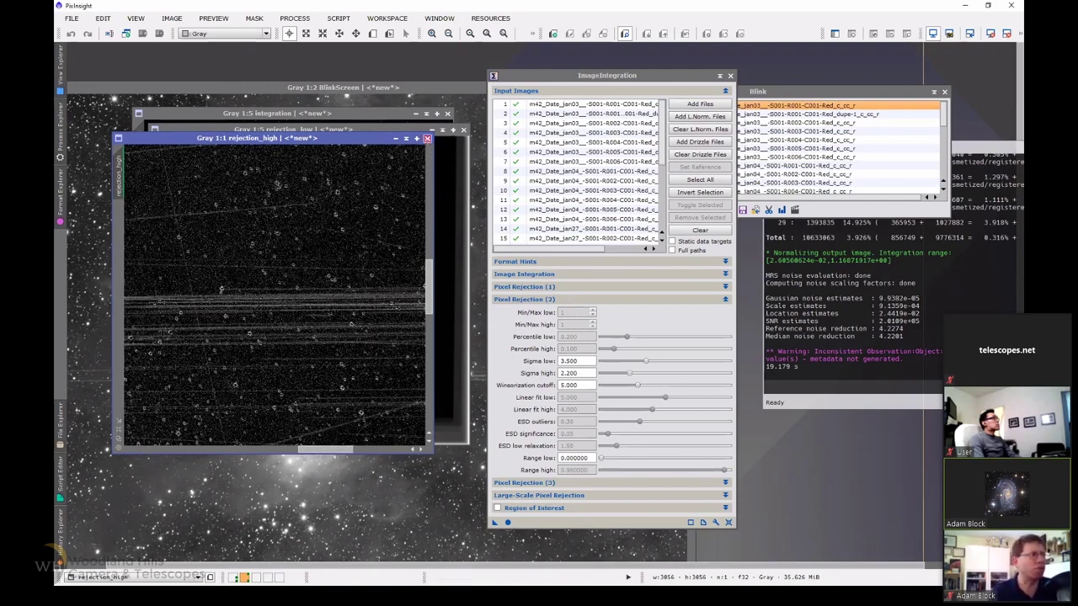
pyautogui.click(427, 138)
pyautogui.click(463, 130)
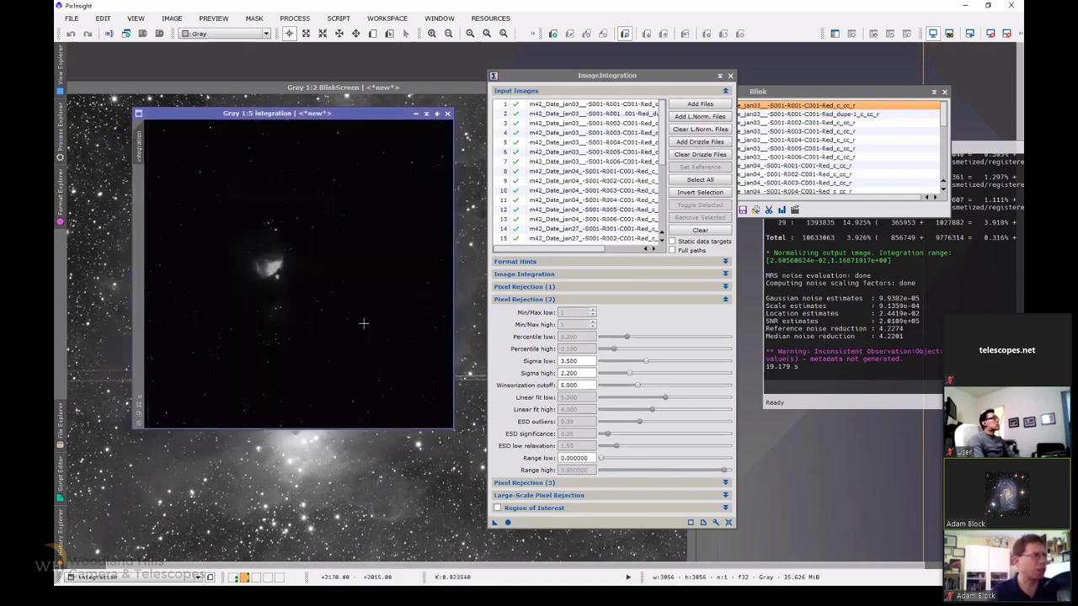
# - Auto-stretch the integration image and enlarge its window to examine the nebula at 1:2 for remaining trails
pyautogui.hotkey('ctrl', 'a')
pyautogui.scroll(1, 363, 325)
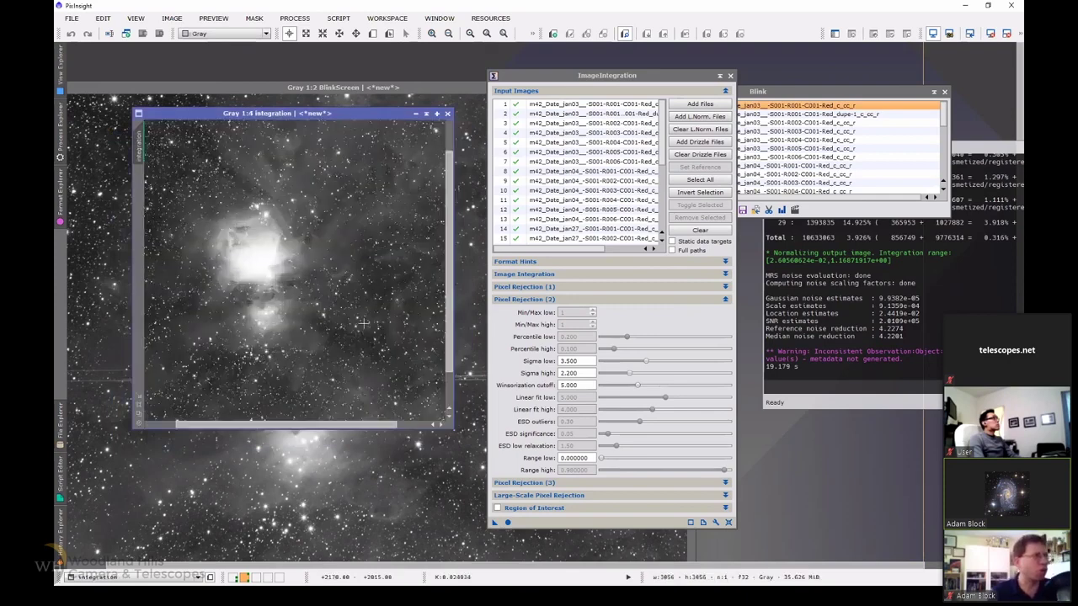
pyautogui.scroll(1, 317, 425)
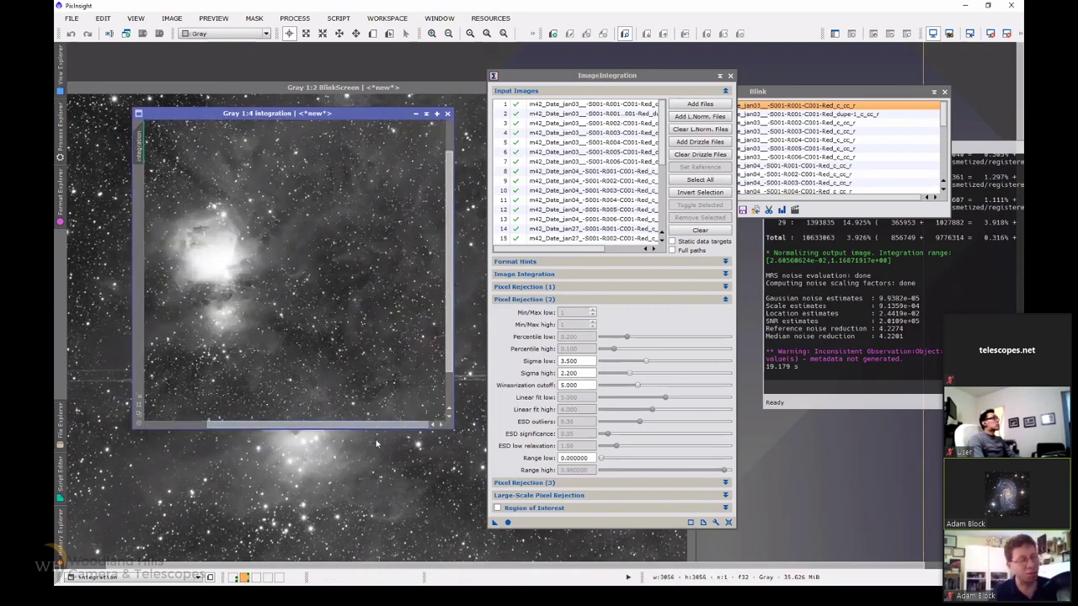
pyautogui.scroll(1, 364, 361)
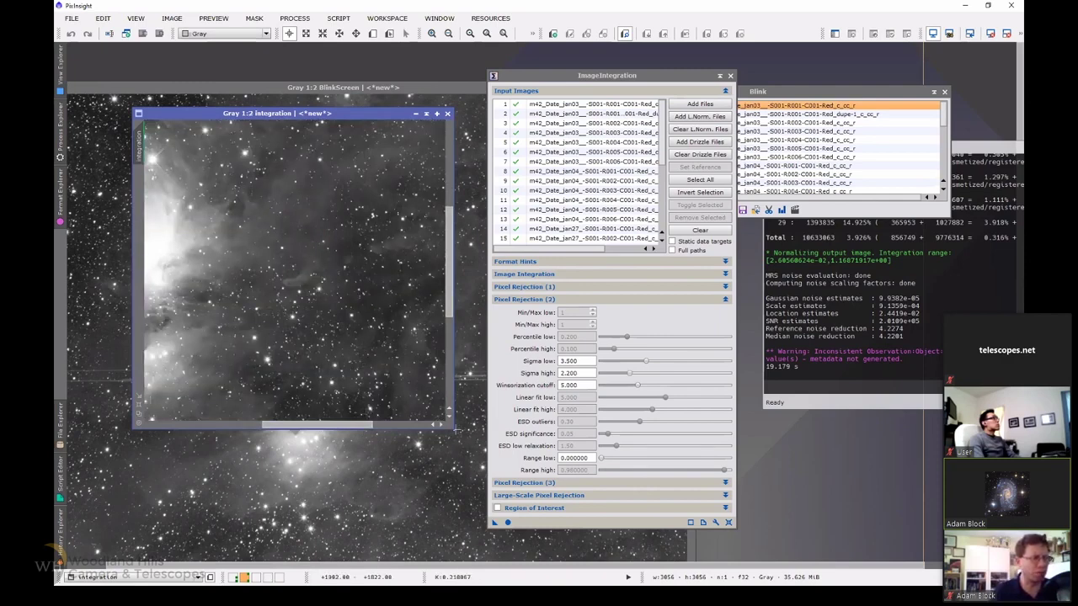
pyautogui.moveTo(453, 431); pyautogui.dragTo(712, 554)
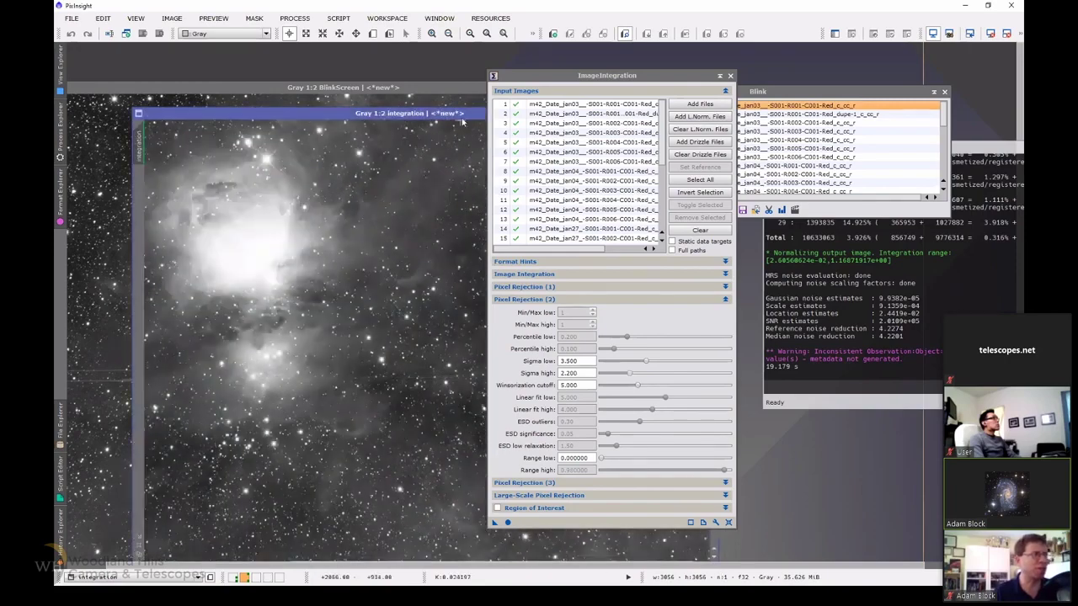
pyautogui.doubleClick(448, 114)
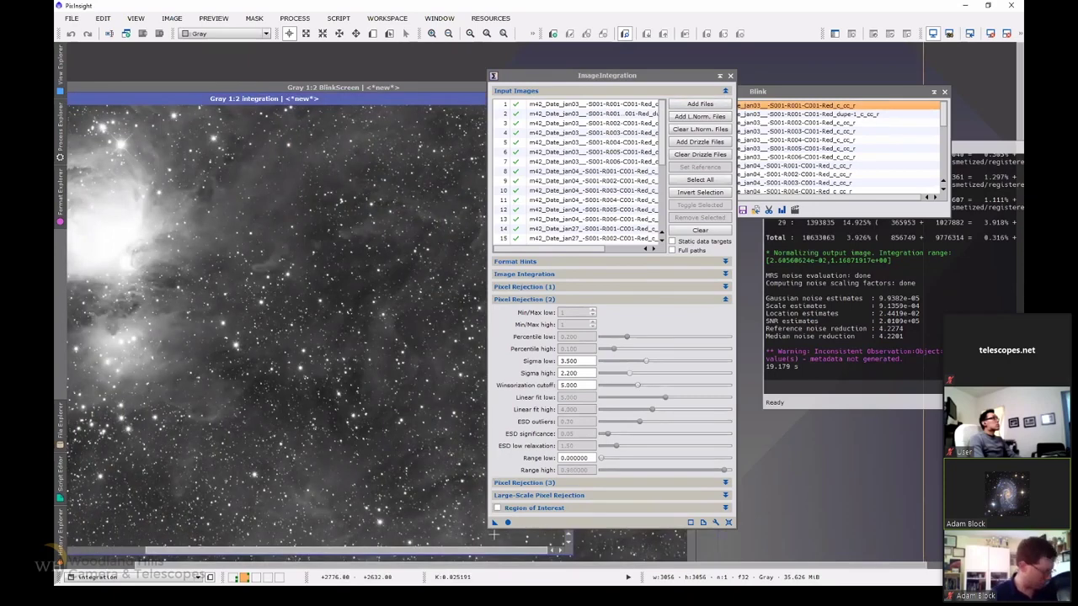
# - Switch to the PowerPoint slide show and advance to the Earth's Equatorial Belt slide
pyautogui.hotkey('alt', 'Tab')
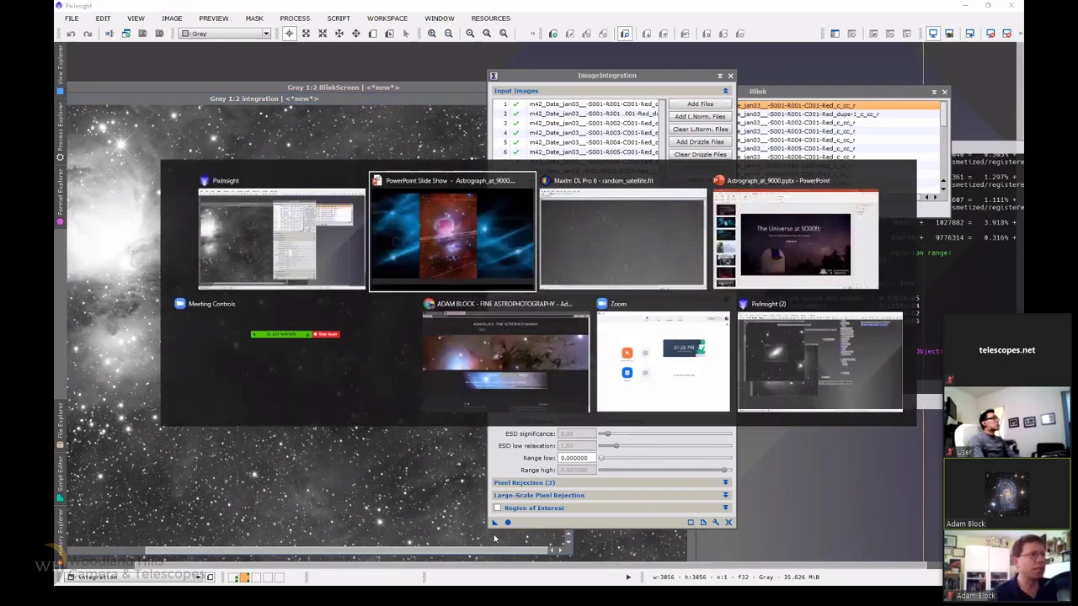
pyautogui.press('Tab')
pyautogui.press('Tab')
pyautogui.press('Tab')
pyautogui.press('Tab')
pyautogui.press('Tab')
pyautogui.press('Tab')
pyautogui.press('Tab')
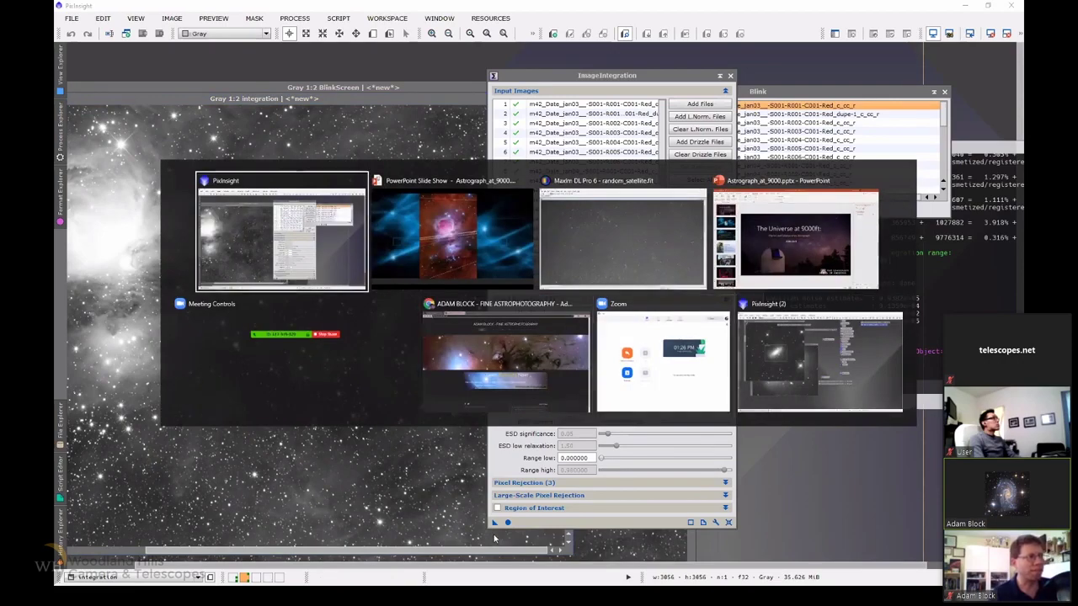
pyautogui.press('Tab')
pyautogui.press('Right')
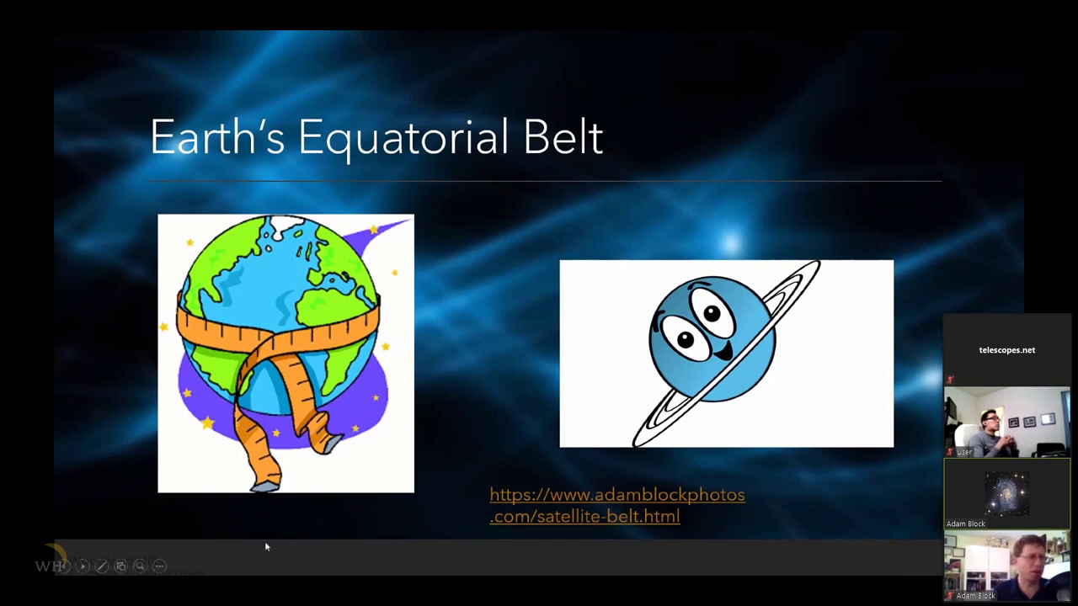
# - Open the slide's satellite-belt link and examine the full-size belt image around the Galaxy 3C and Galaxy 19 labels
pyautogui.click(614, 501)
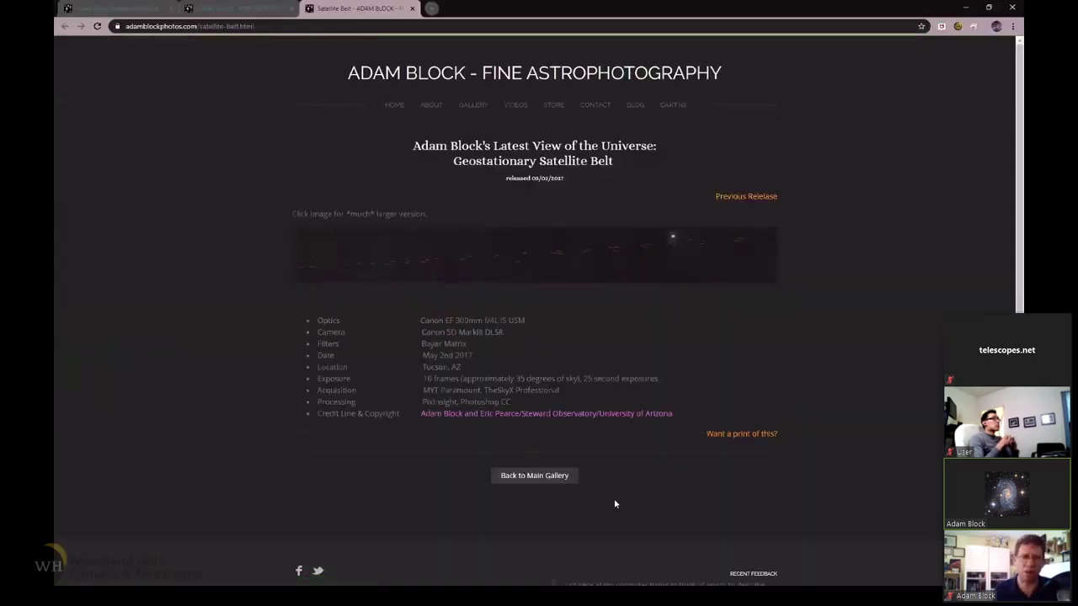
pyautogui.click(495, 271)
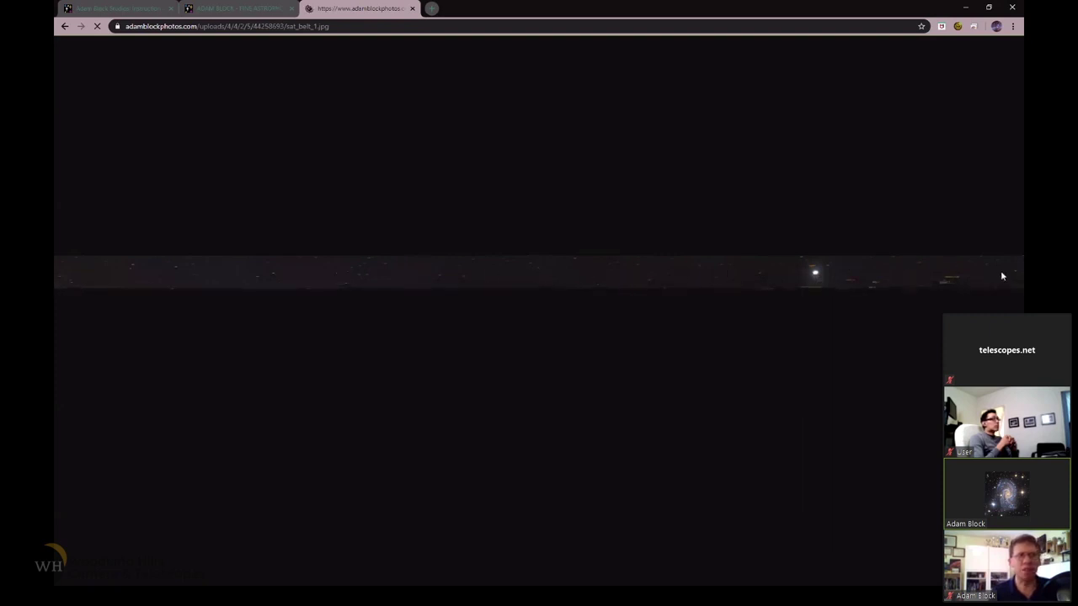
pyautogui.click(621, 282)
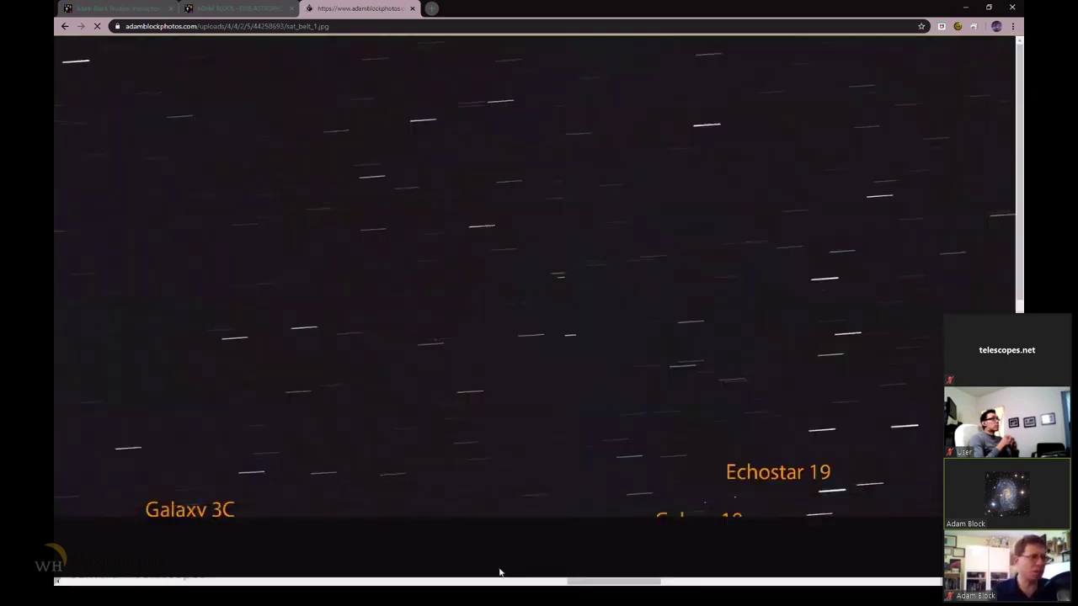
pyautogui.moveTo(563, 579); pyautogui.dragTo(550, 580)
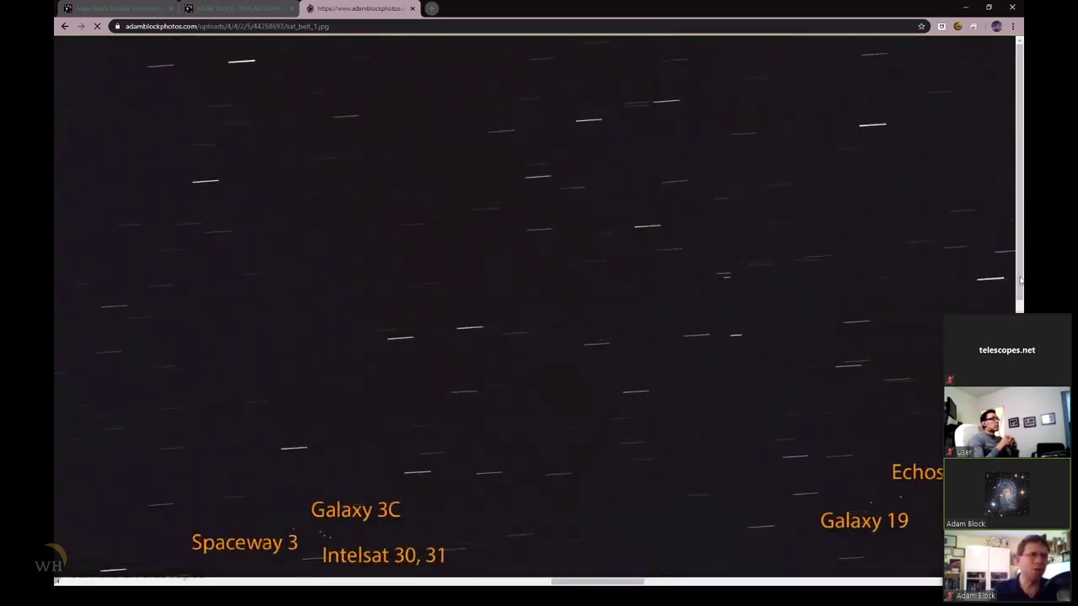
pyautogui.scroll(-3, 1021, 249)
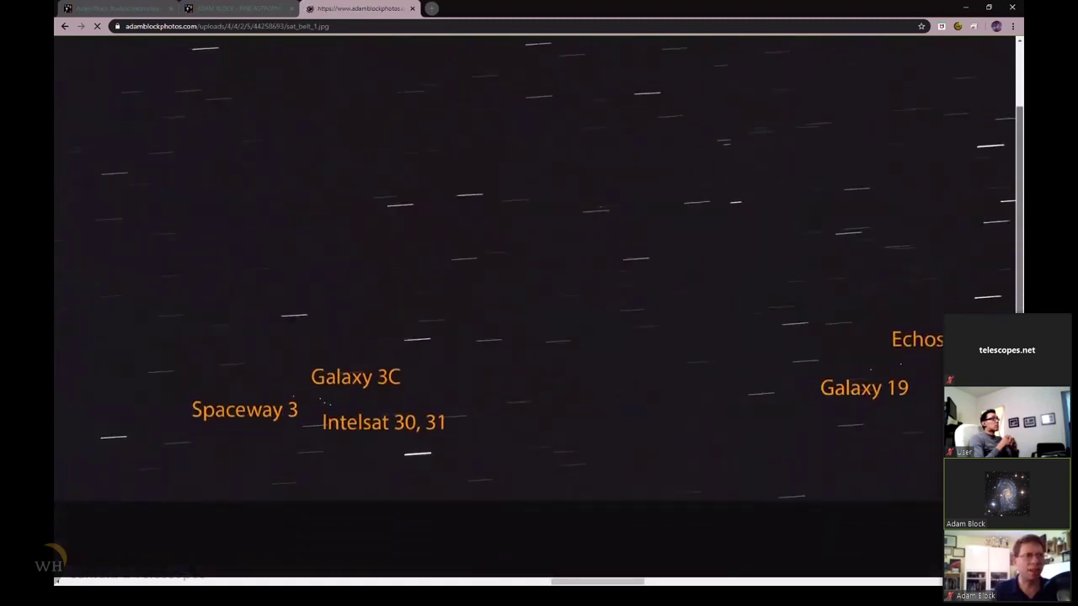